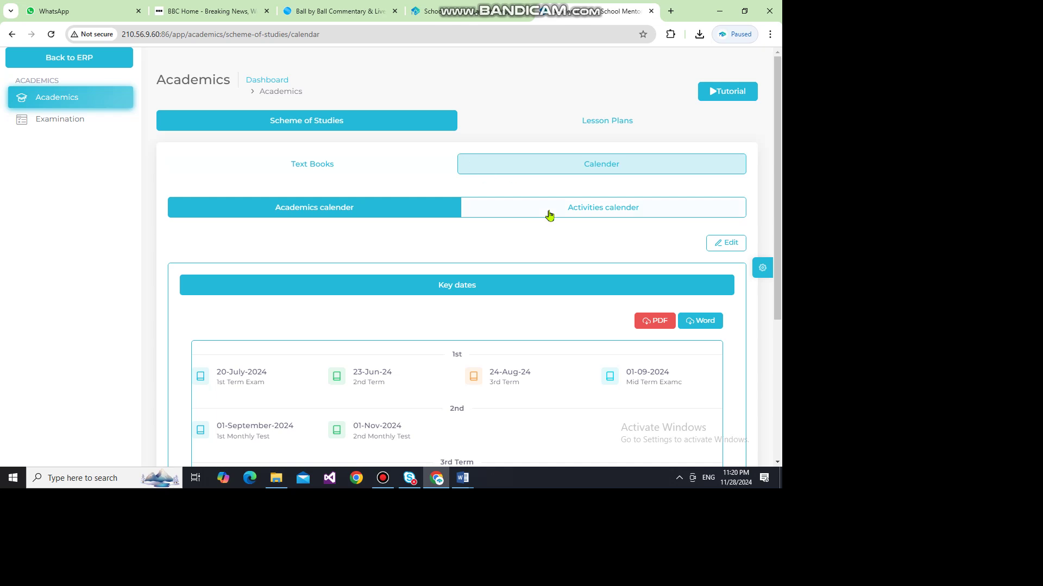
Open the activities calendar in the scheme of studies to show its scheduled activities
click(549, 215)
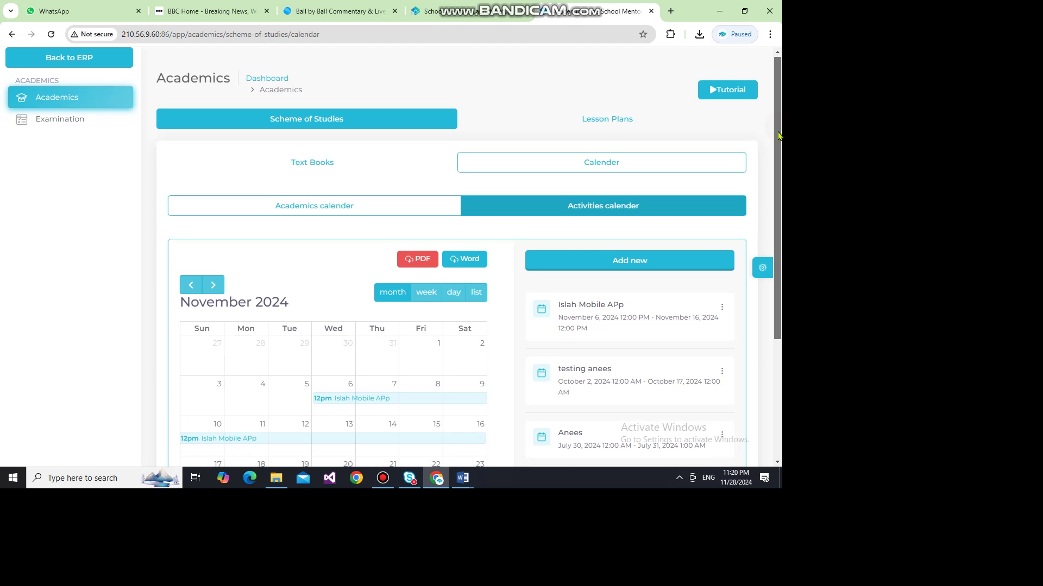
scroll(348, 126, down, 1)
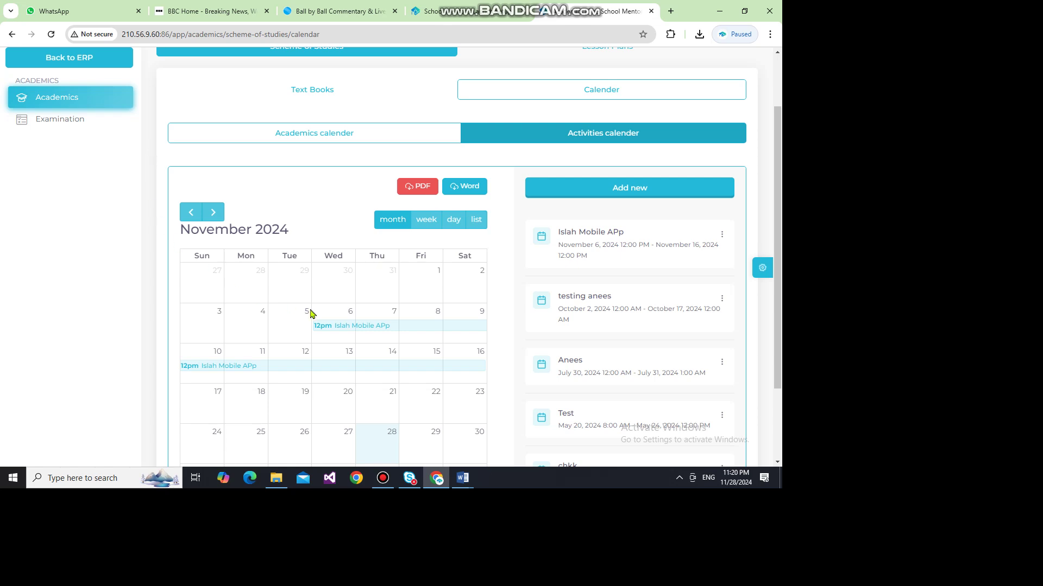
click(779, 177)
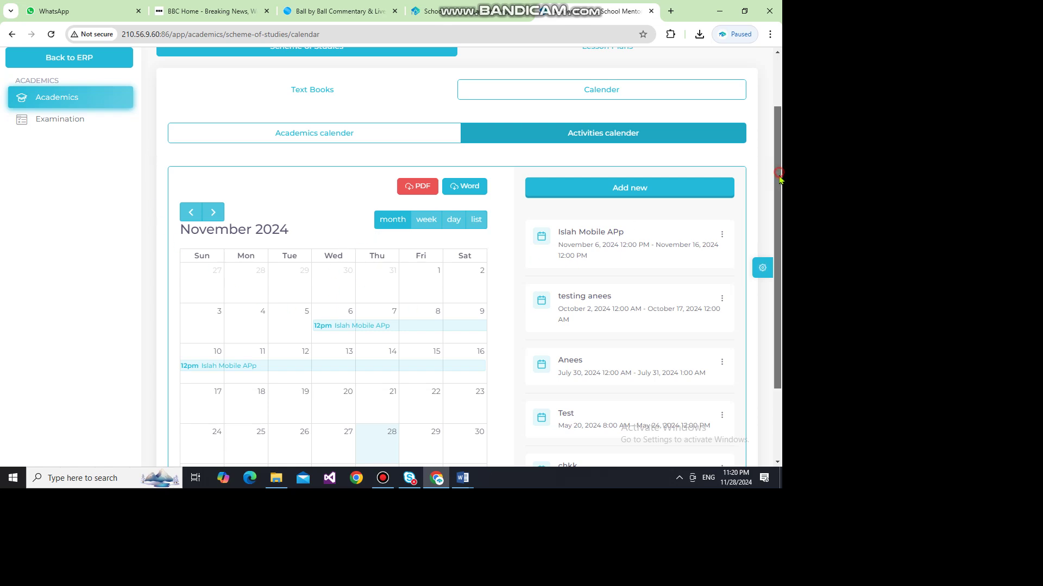
drag(779, 177, 780, 205)
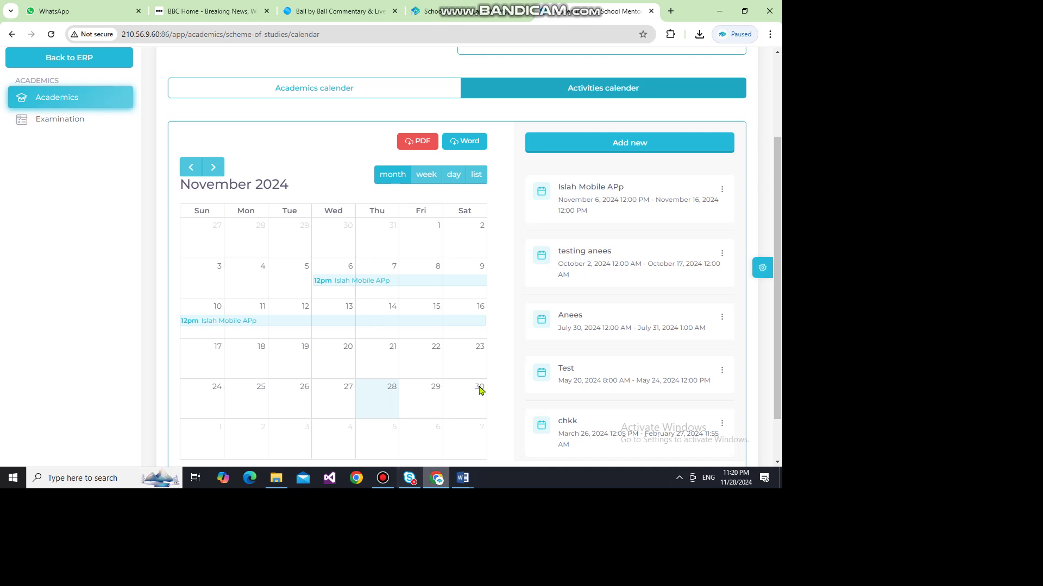
View the activities calendar by week, by day and as a list
click(417, 176)
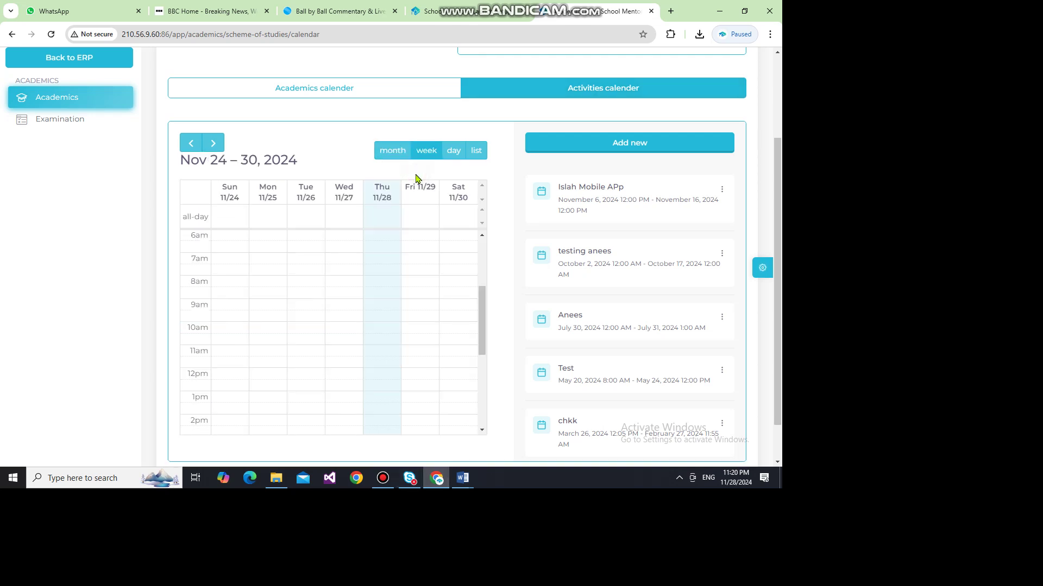
click(454, 153)
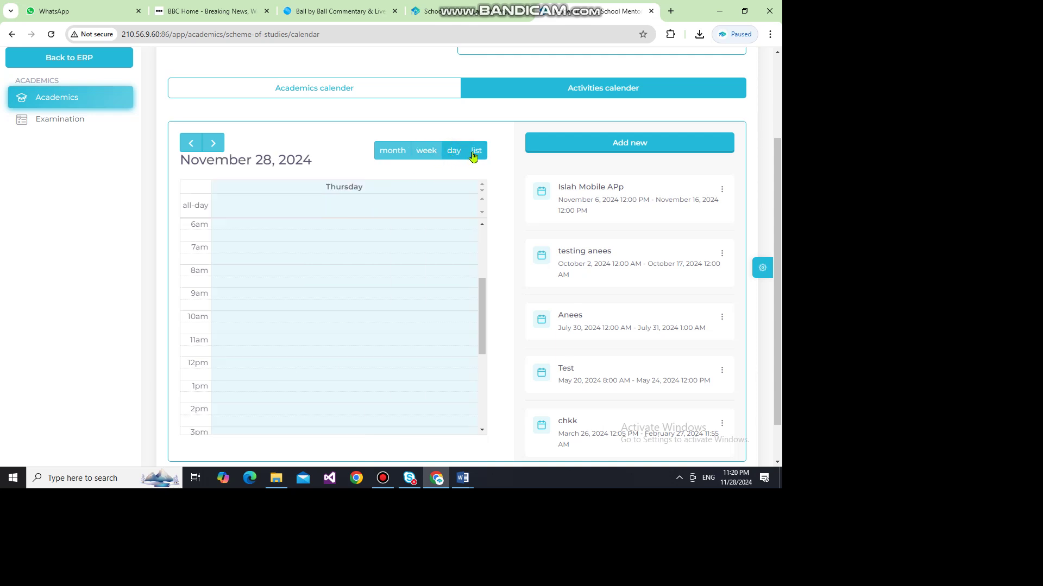
click(474, 153)
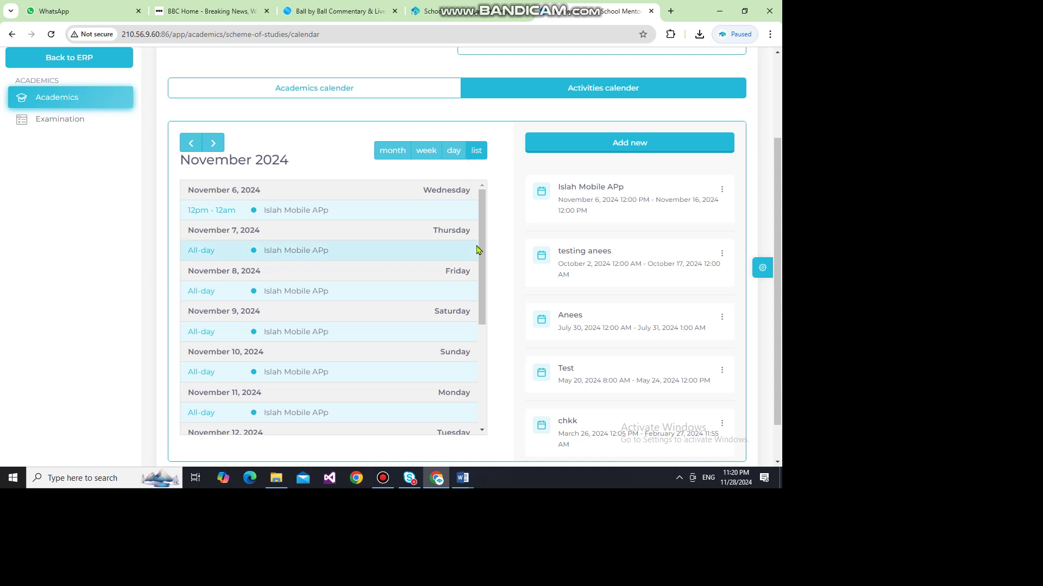
Browse the listed activities month by month back to April 2024 and return the calendar to month view
click(192, 144)
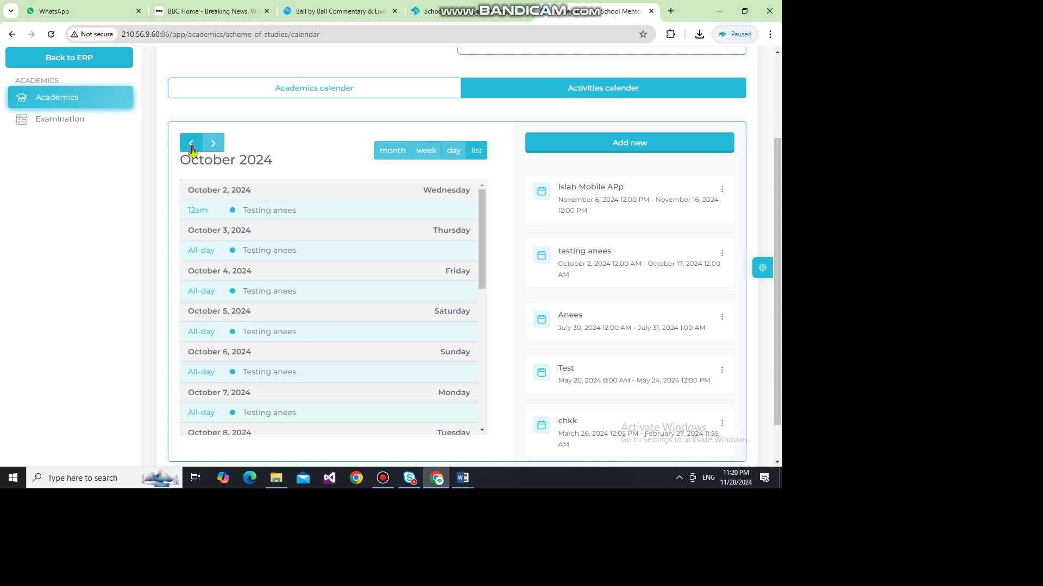
click(191, 145)
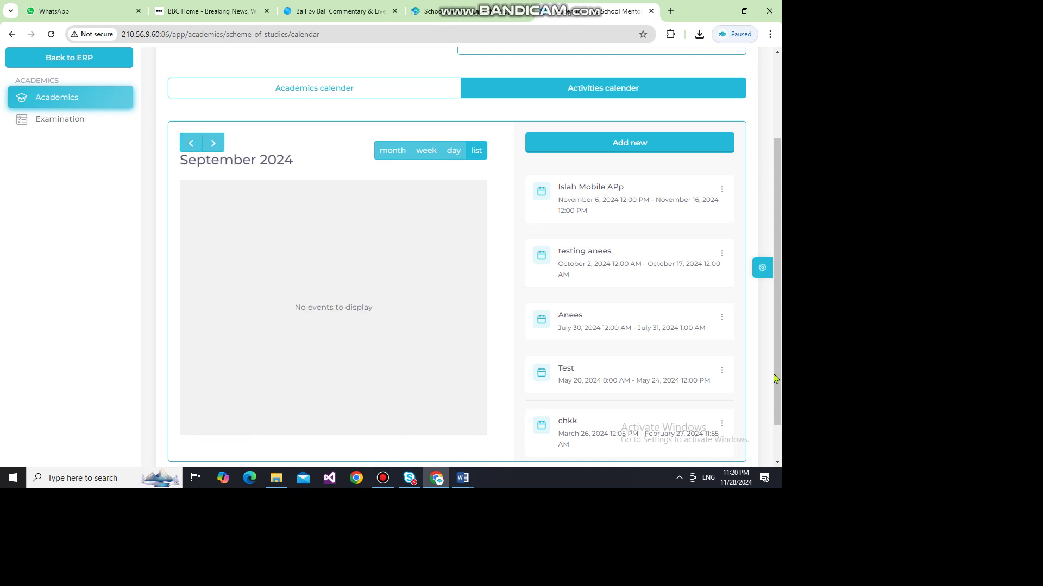
click(192, 144)
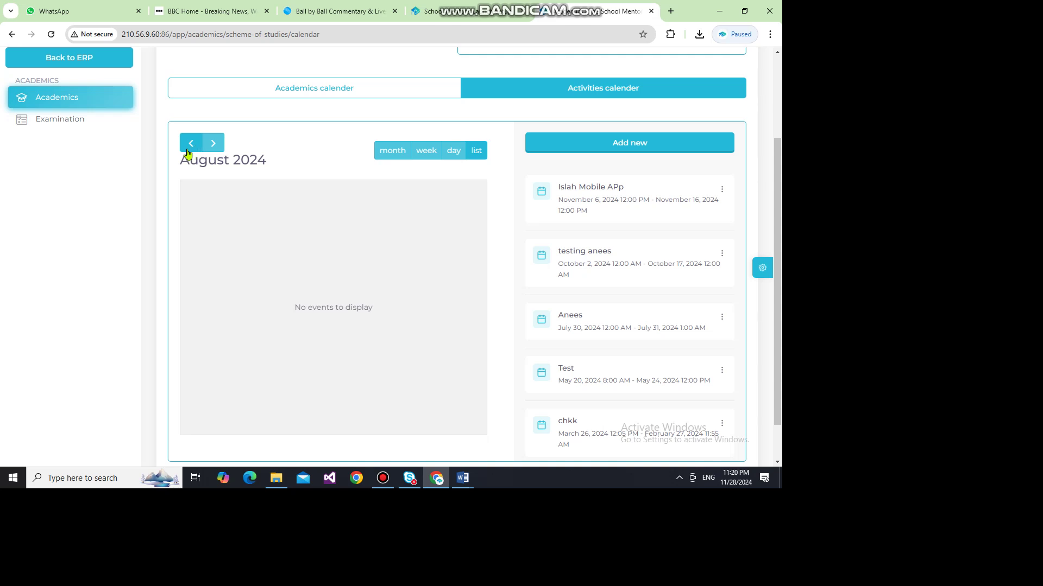
click(190, 144)
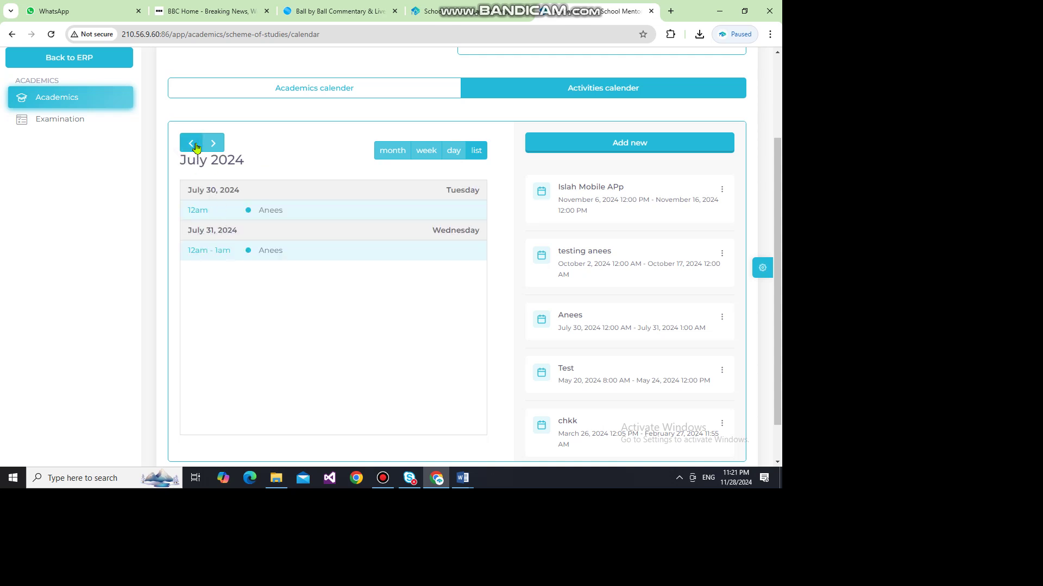
click(191, 144)
click(191, 145)
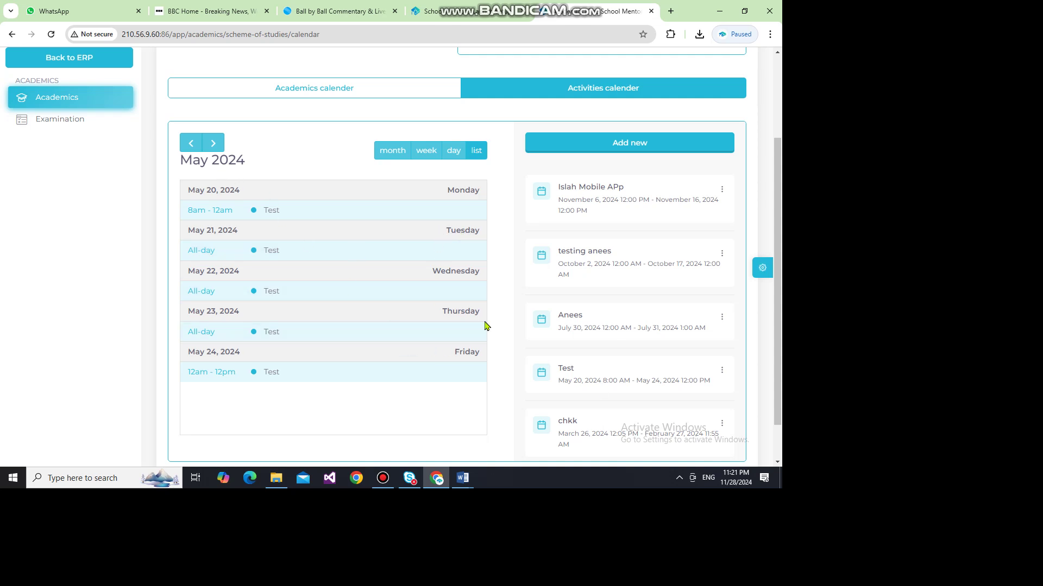
click(191, 147)
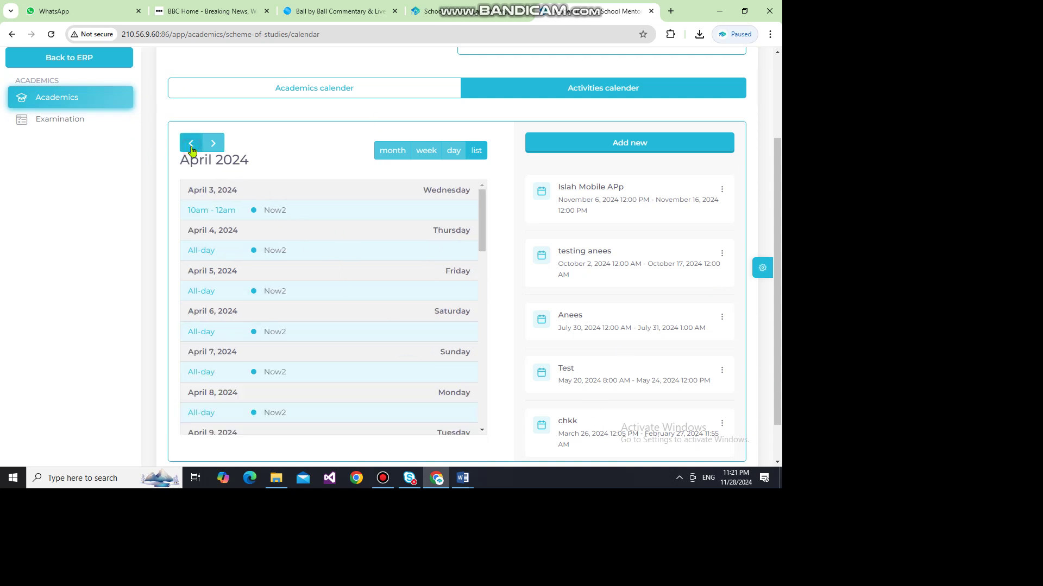
click(393, 153)
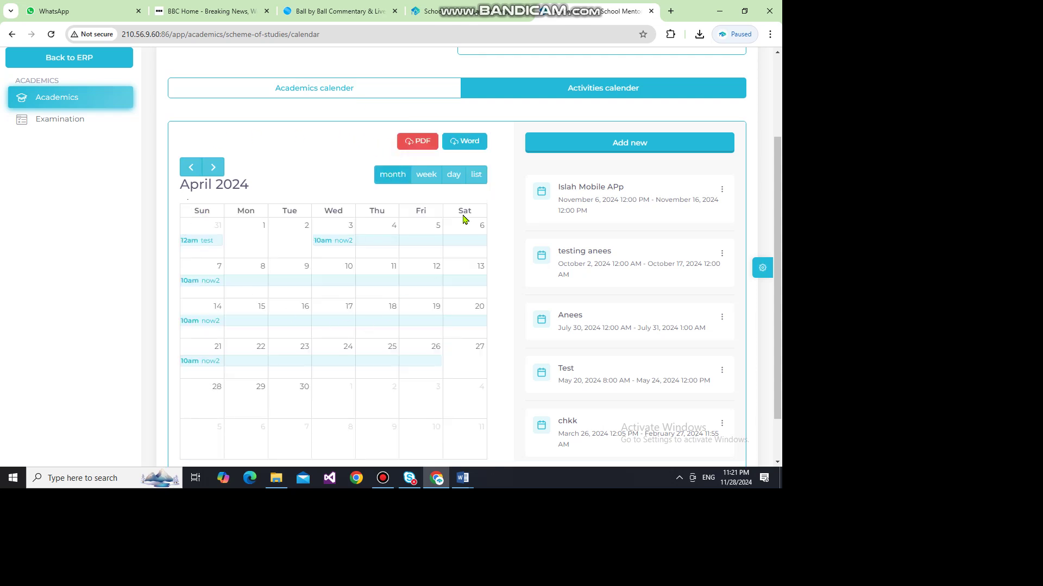
Start a new calendar activity and name it "Winter Vacation"
click(594, 143)
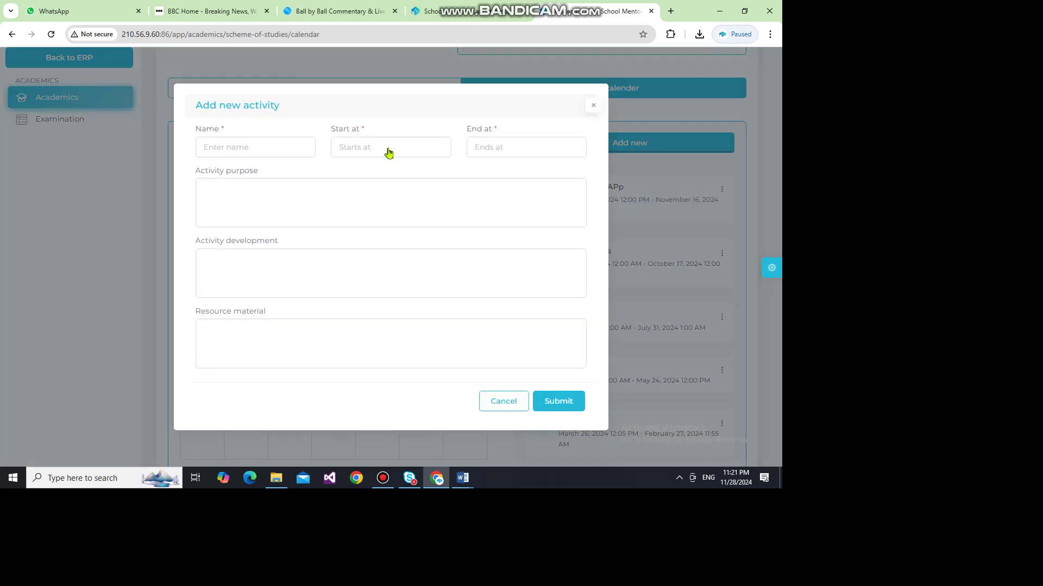
click(264, 154)
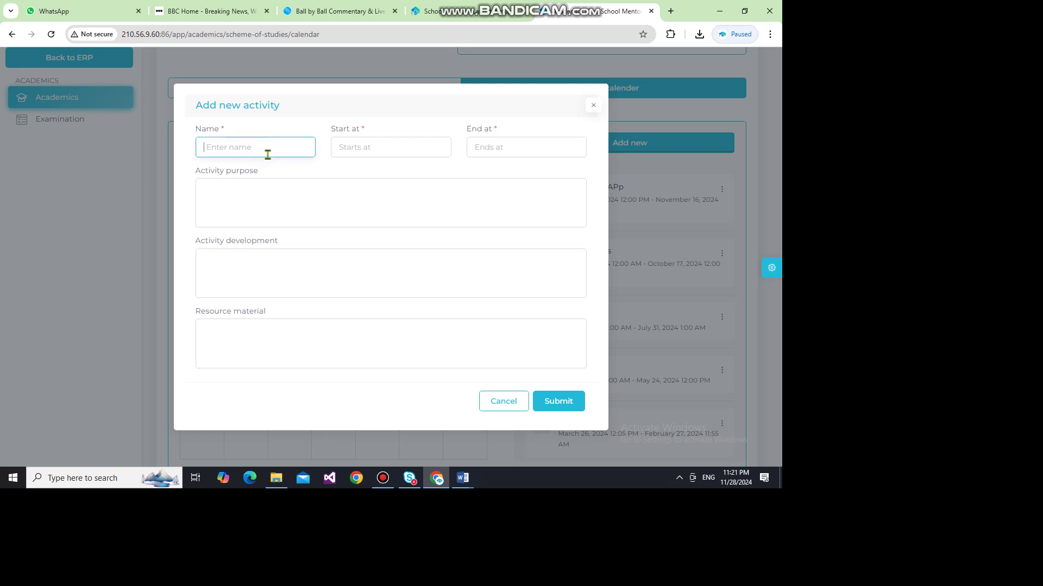
text(Winter Vacation)
Set the activity's start to 20/12/2024 8:00 AM
click(368, 147)
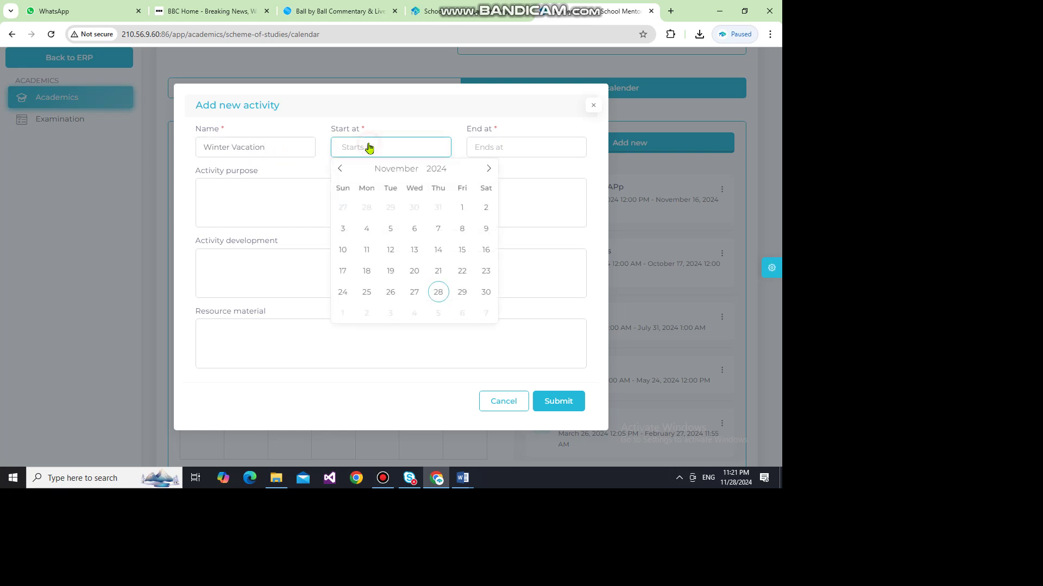
click(492, 170)
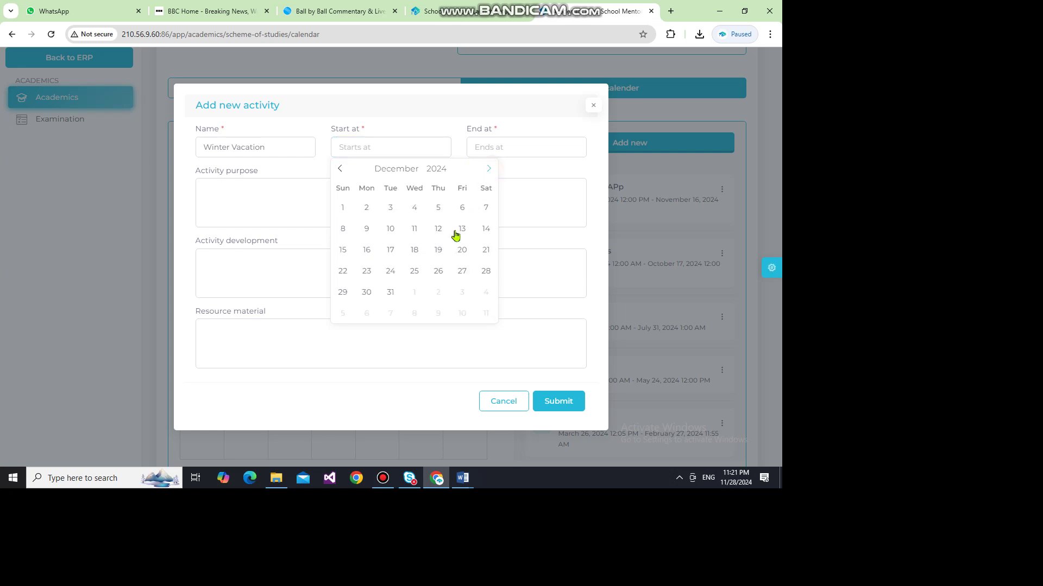
click(461, 251)
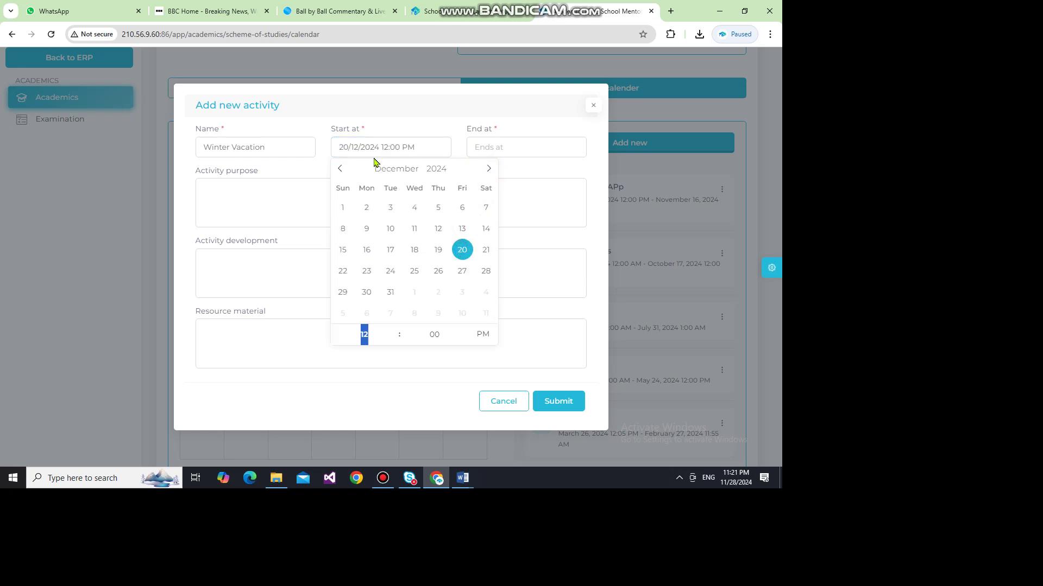
click(435, 338)
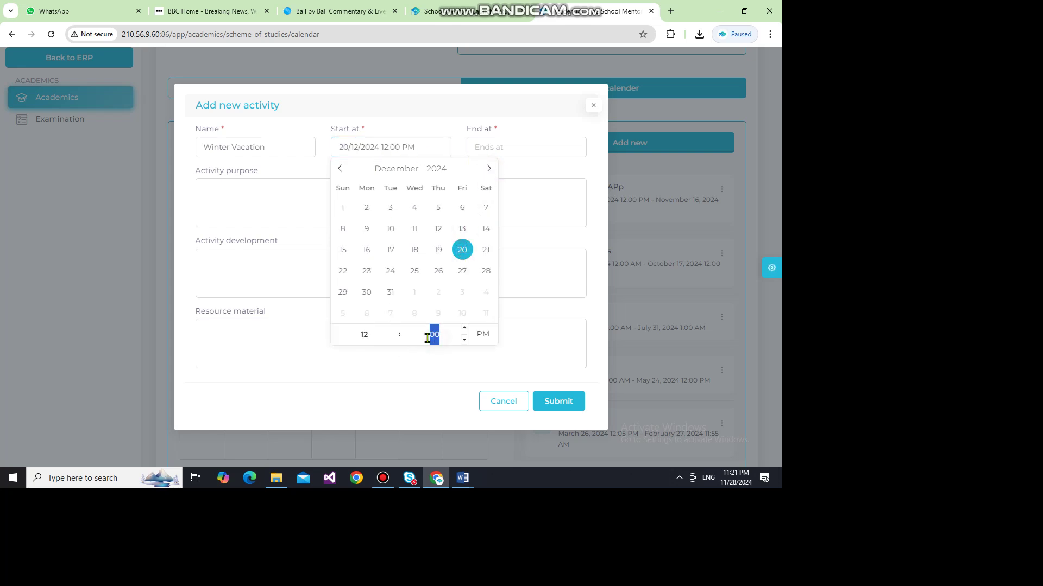
click(364, 336)
text(8)
click(482, 335)
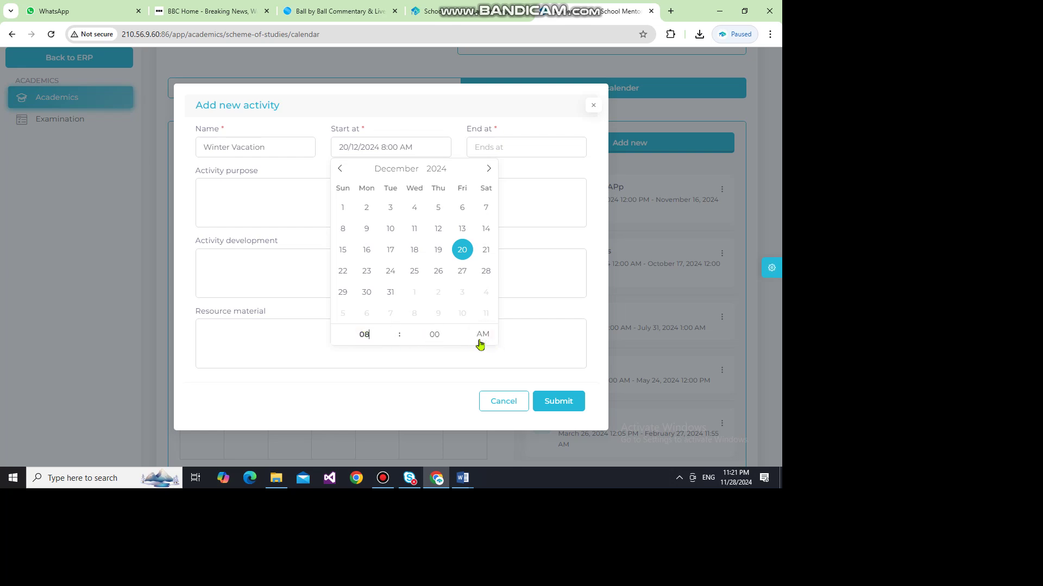
click(464, 341)
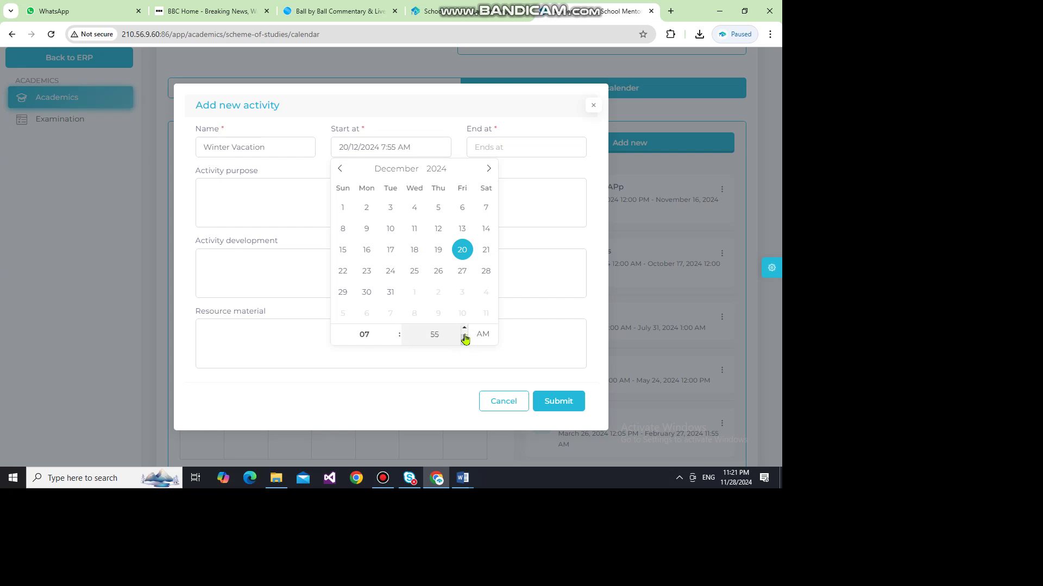
click(465, 329)
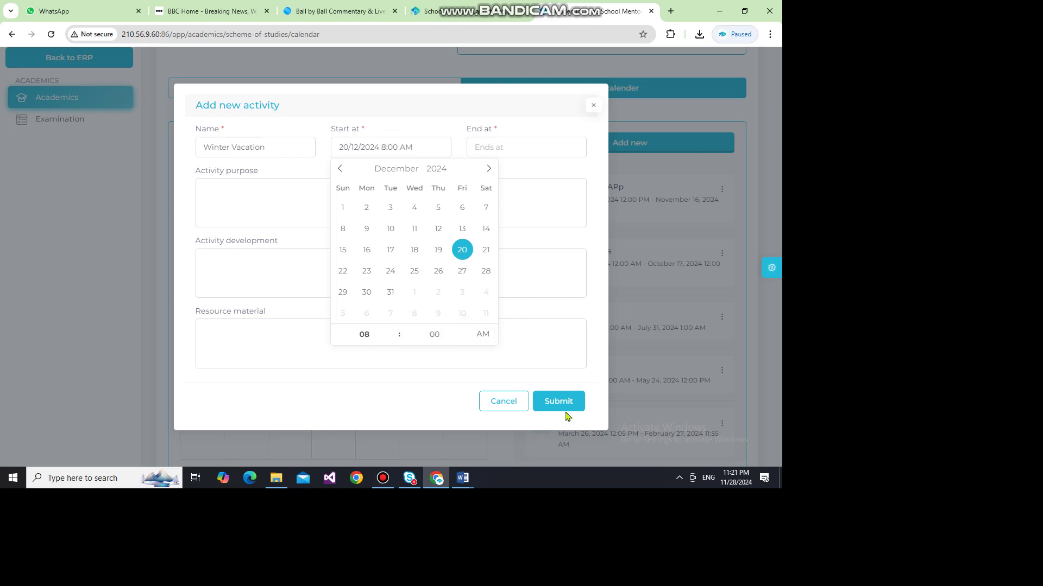
click(532, 358)
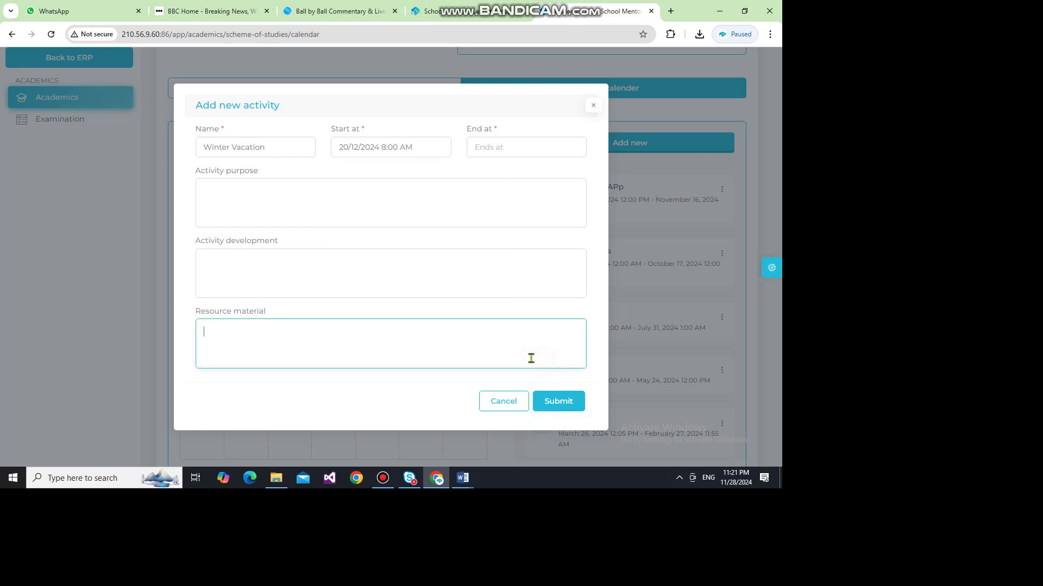
Set the activity's end to 31/12/2024 8:00 AM
click(522, 145)
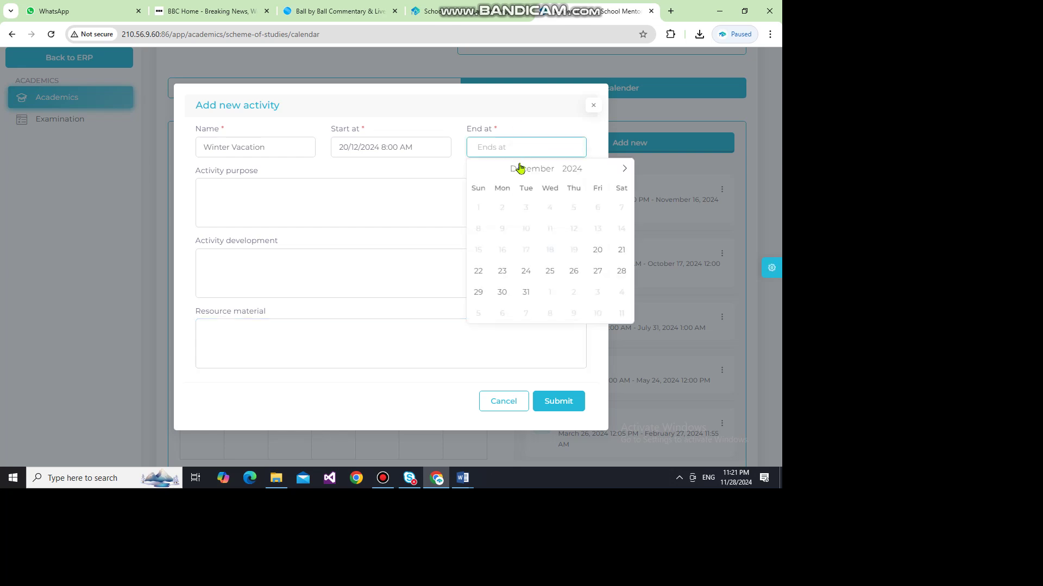
click(623, 168)
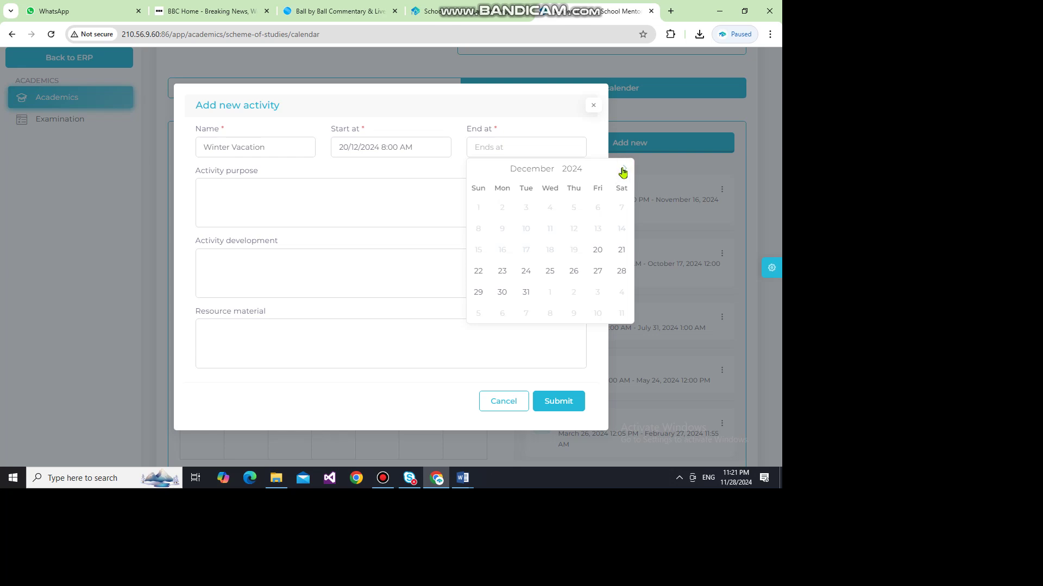
click(545, 146)
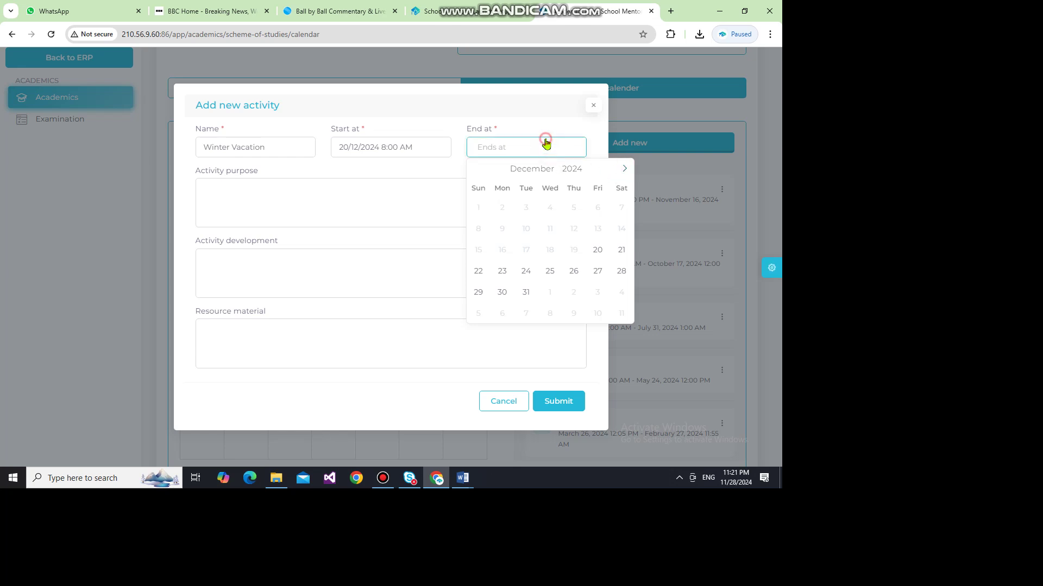
click(526, 293)
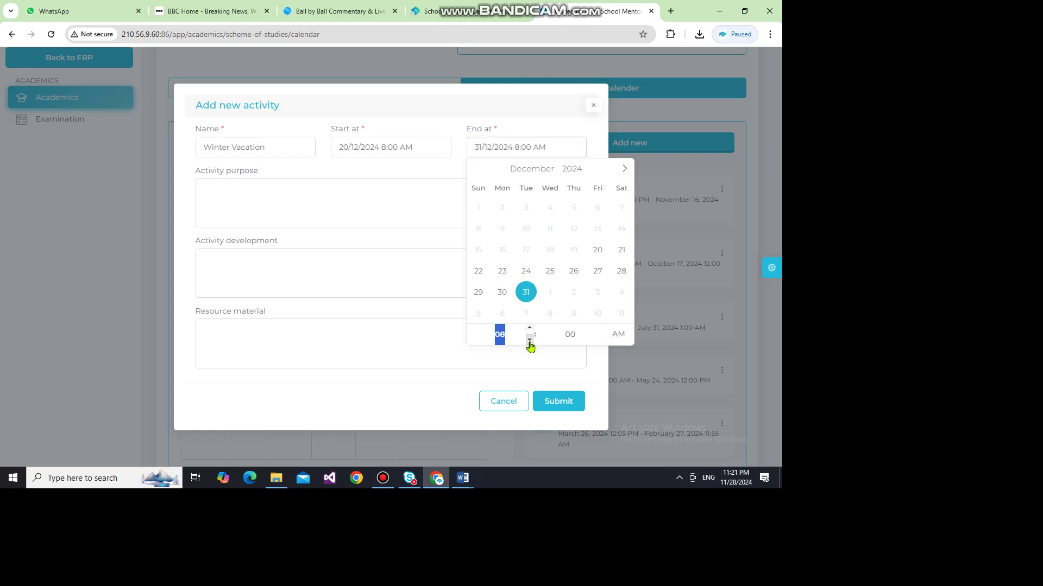
click(568, 337)
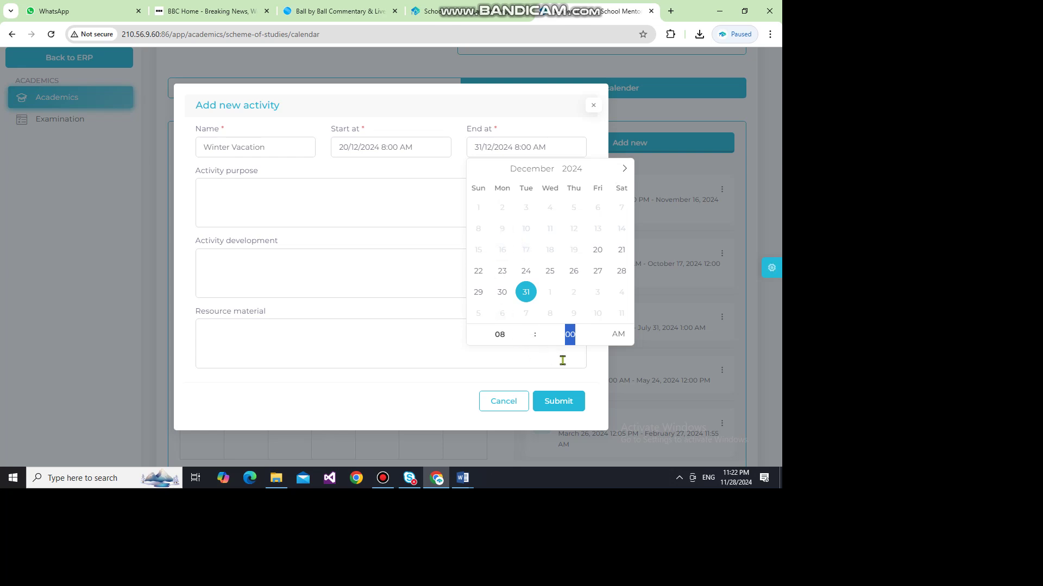
click(598, 373)
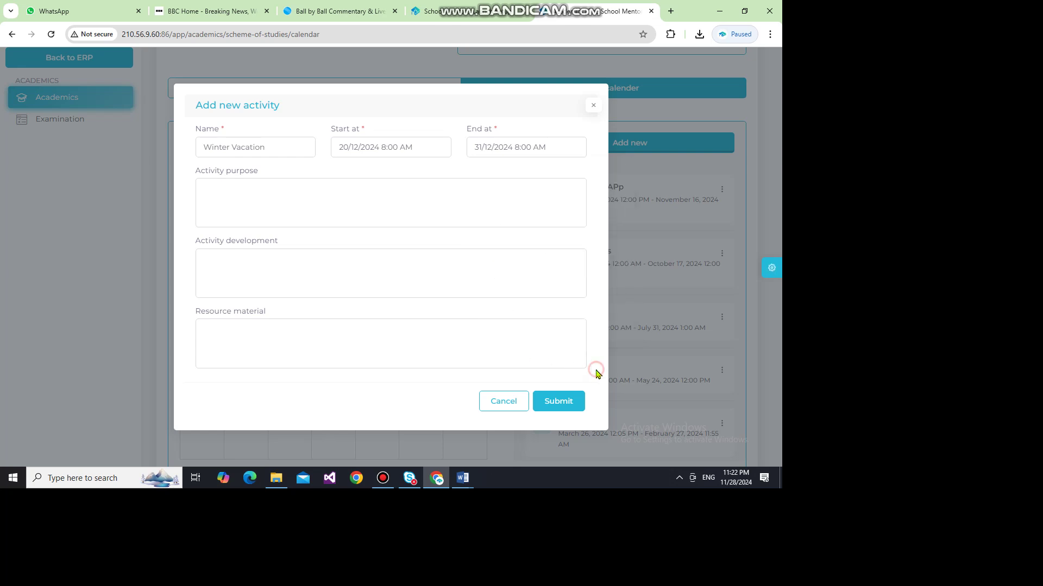
Enter "Winter holidays" as the activity purpose, activity development and resource material, and submit the new activity
click(339, 211)
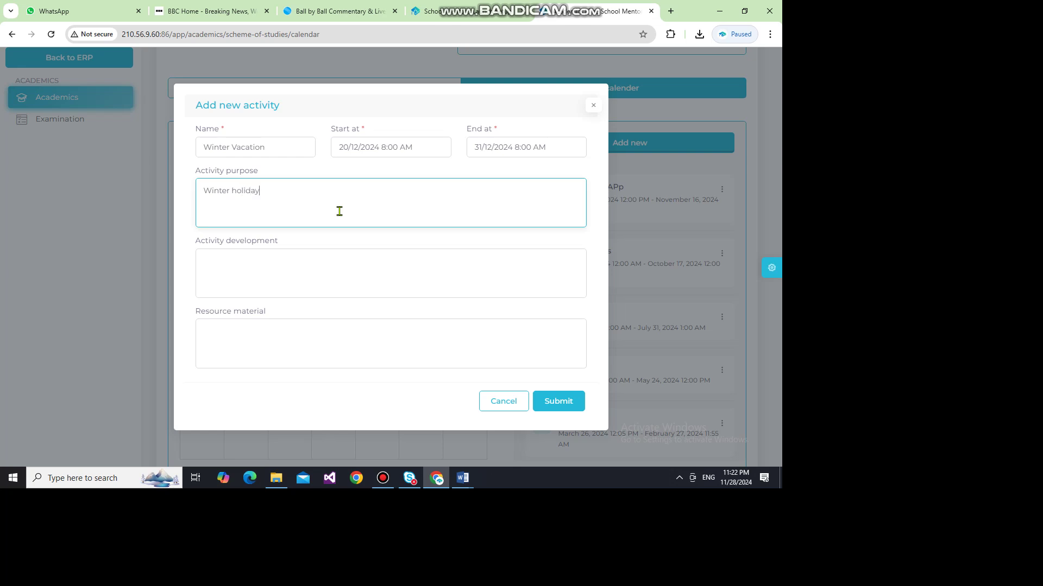
drag(282, 193, 189, 197)
key(ctrl+c)
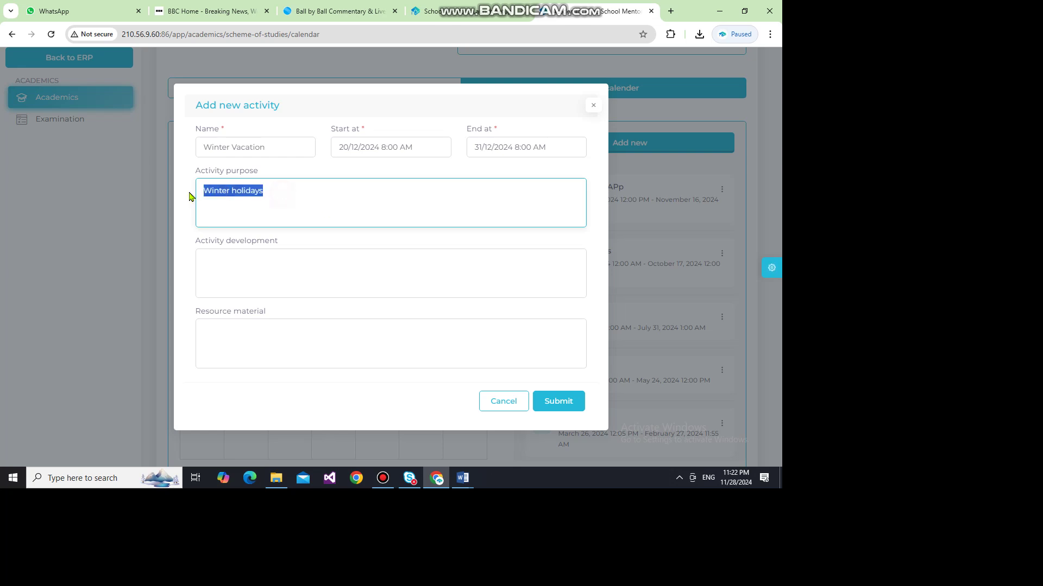
click(241, 265)
key(ctrl+v)
click(235, 341)
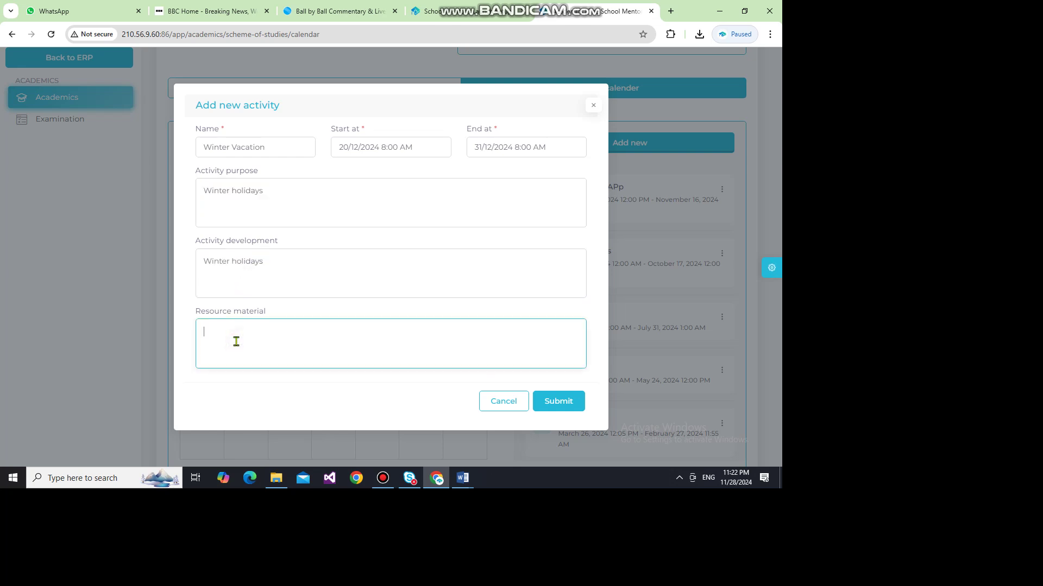
key(ctrl+v)
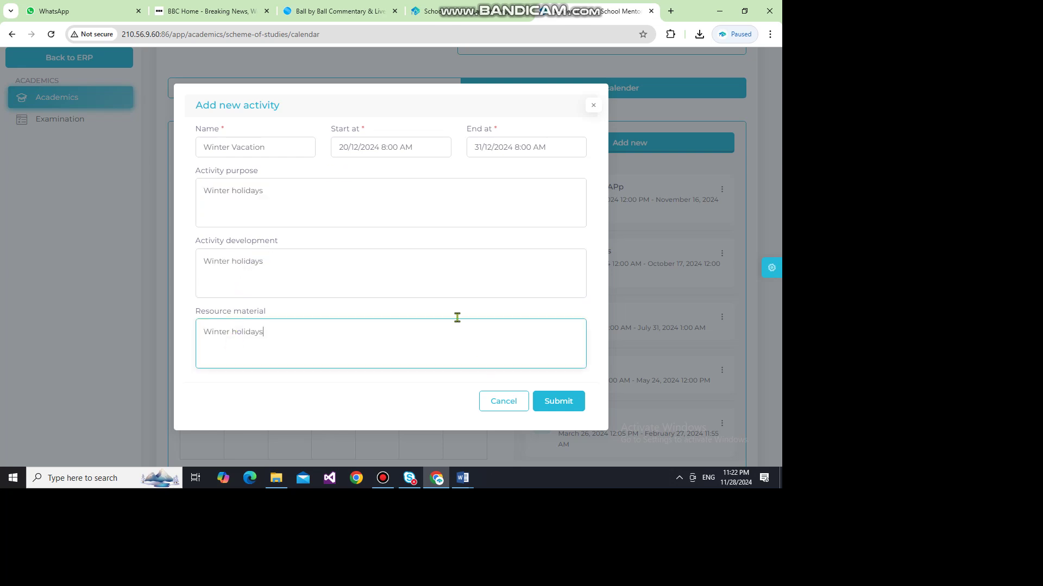
click(555, 409)
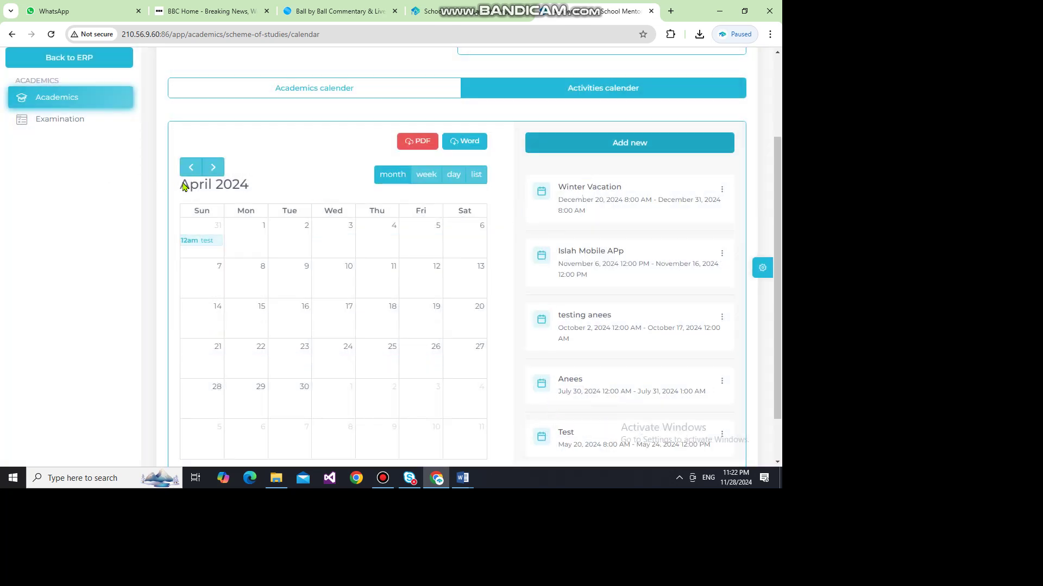
Advance the activities calendar's month view from April to December 2024 to check the Winter Vacation entry
click(218, 171)
click(219, 171)
click(218, 172)
click(219, 171)
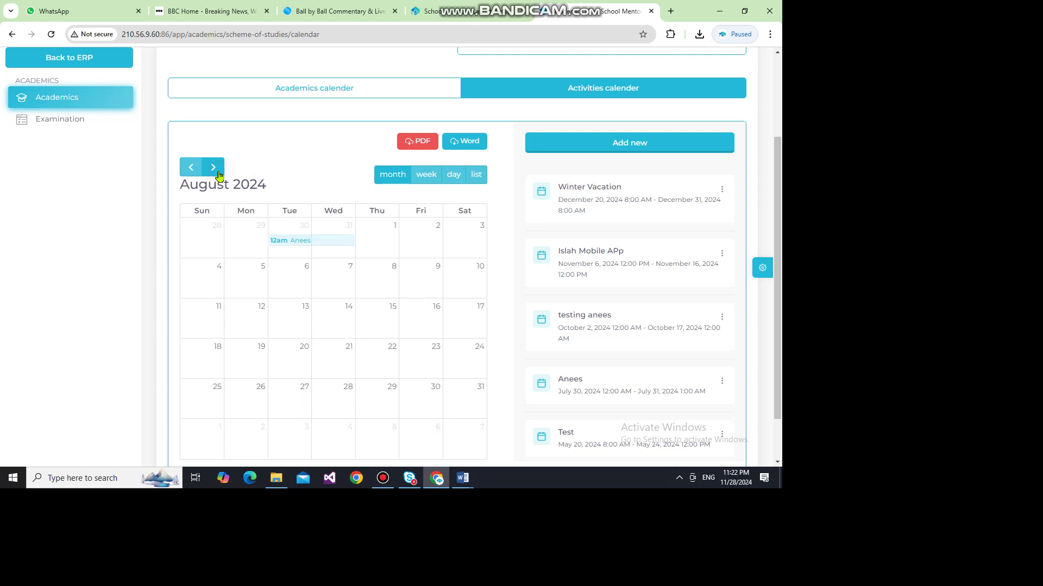
click(218, 171)
click(219, 172)
click(219, 171)
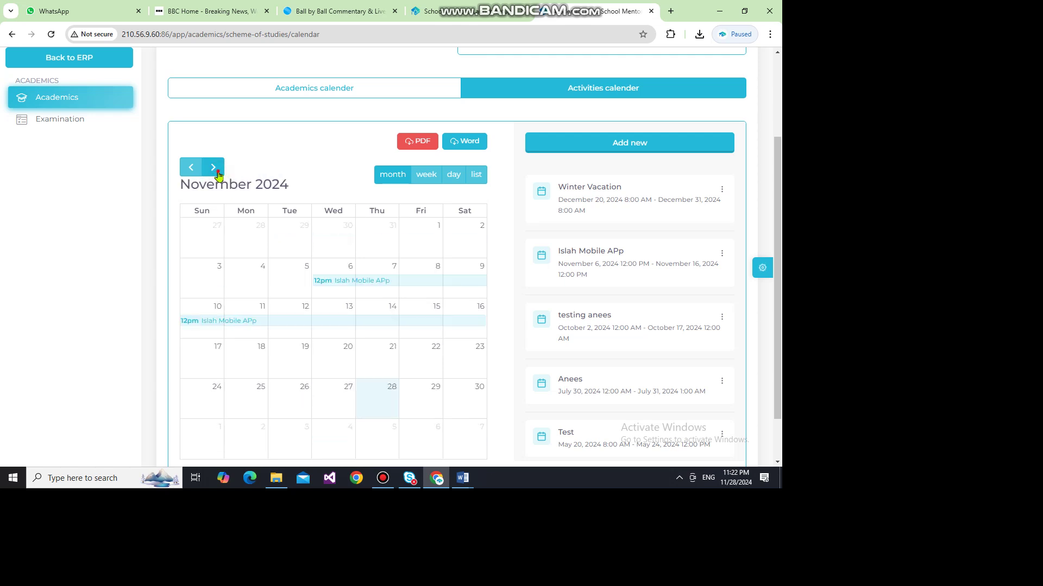
click(218, 172)
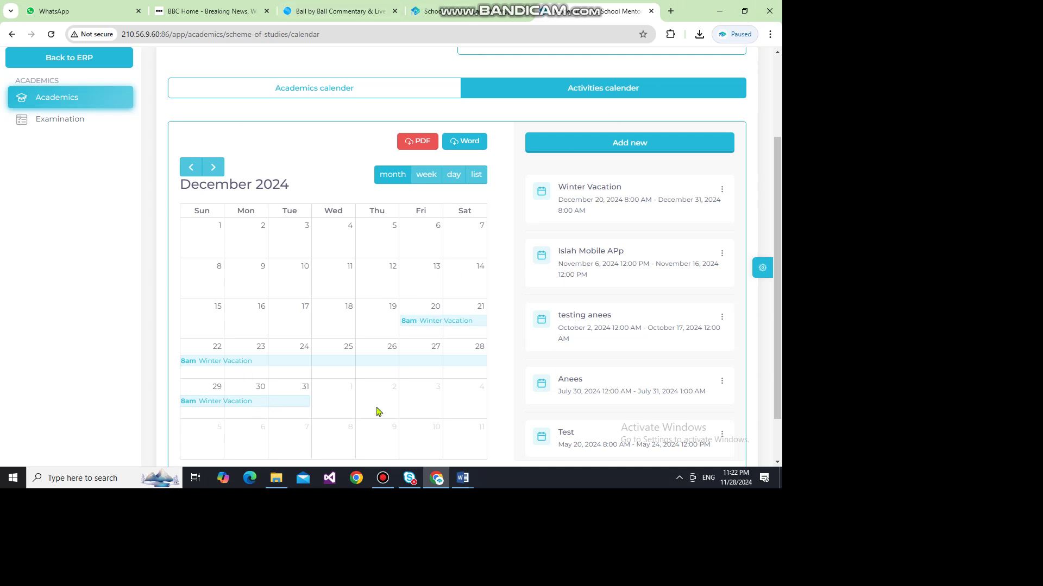
Open the Winter Vacation activity's edit form to review its details and close it without submitting
click(721, 190)
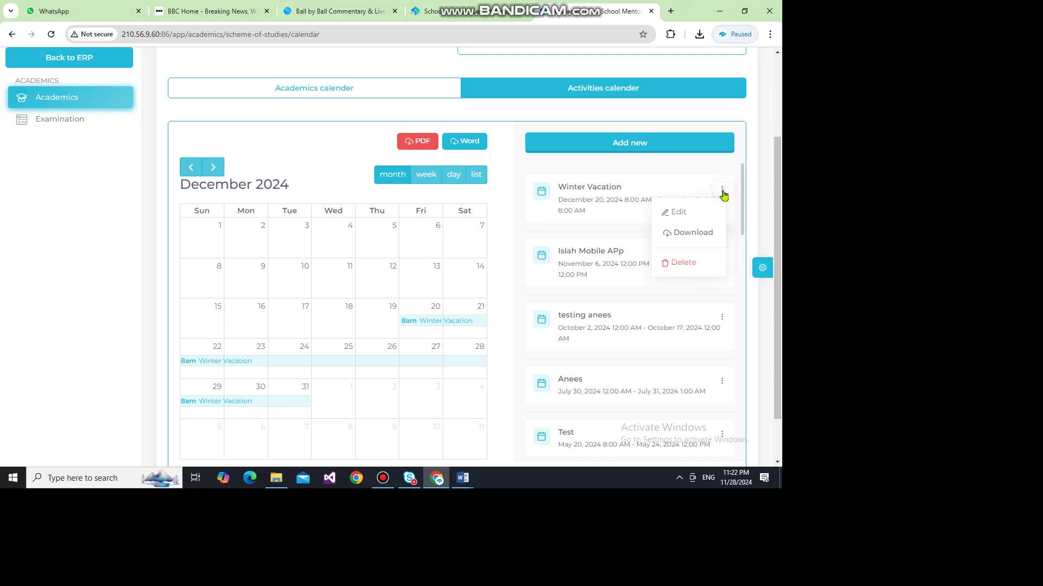
click(679, 212)
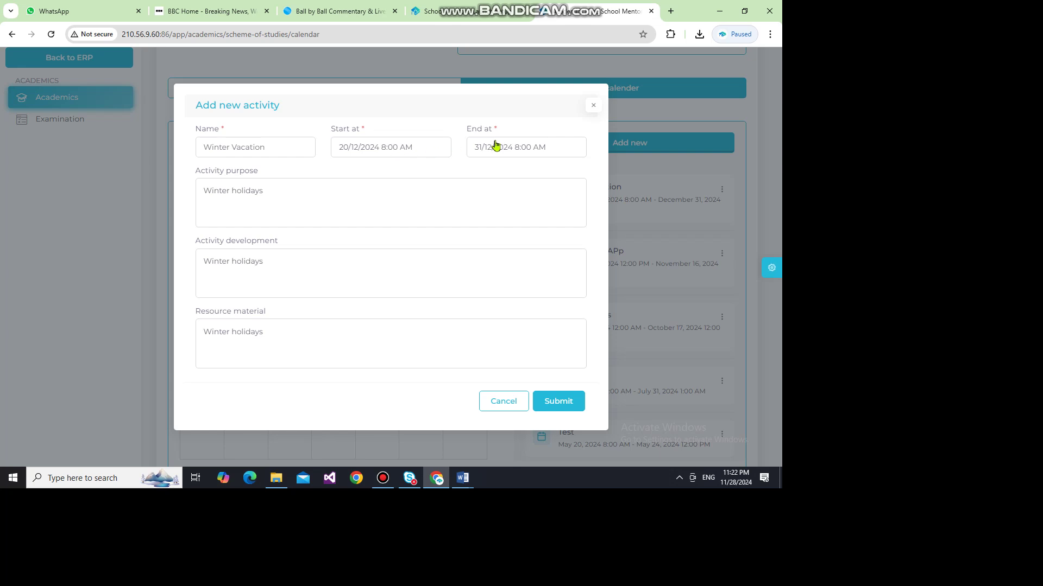
click(515, 408)
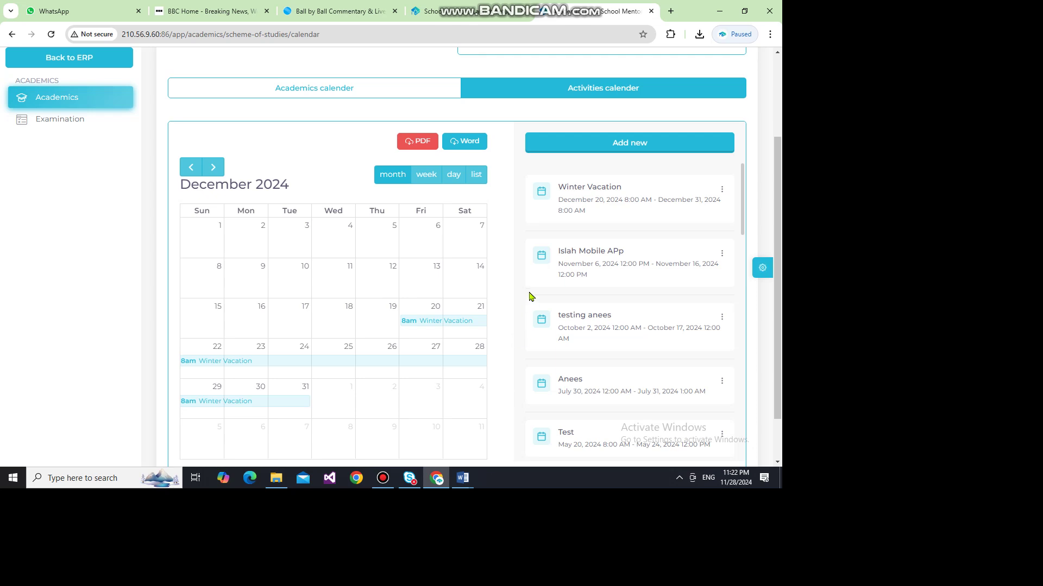
Download the Winter Vacation activity as a Word document and keep the blocked file
click(722, 189)
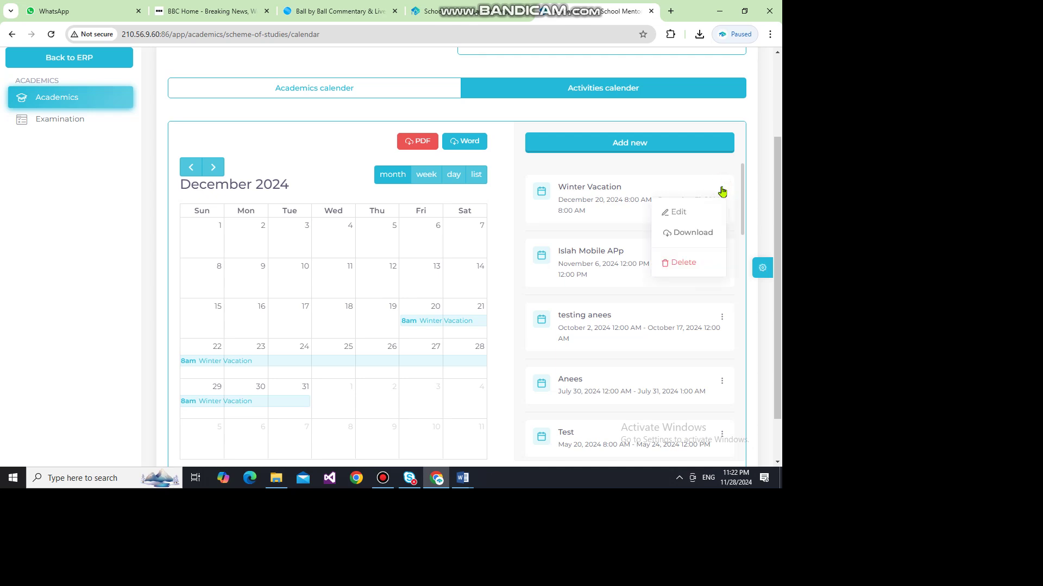
click(680, 233)
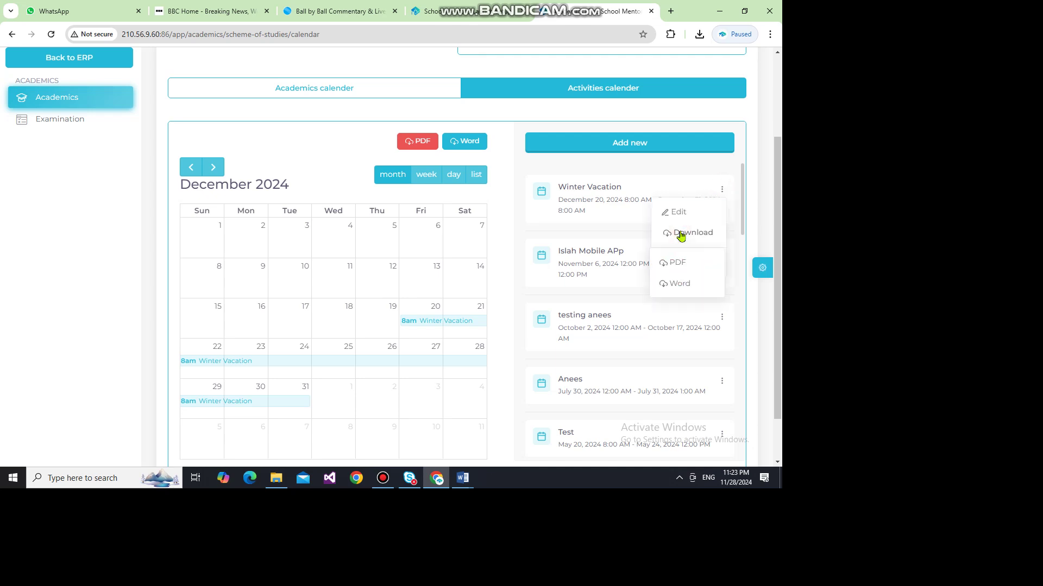
click(668, 284)
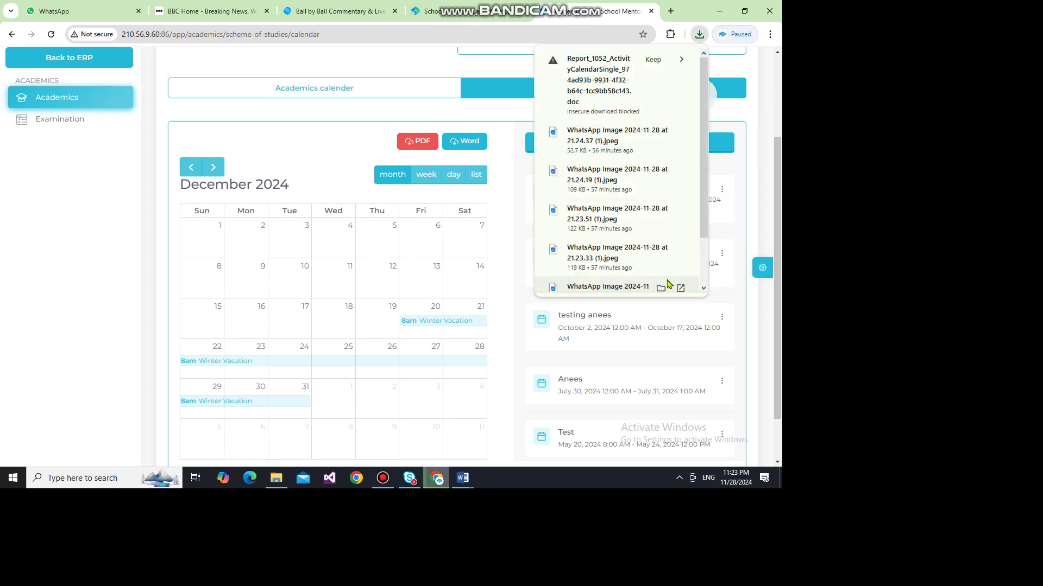
click(654, 61)
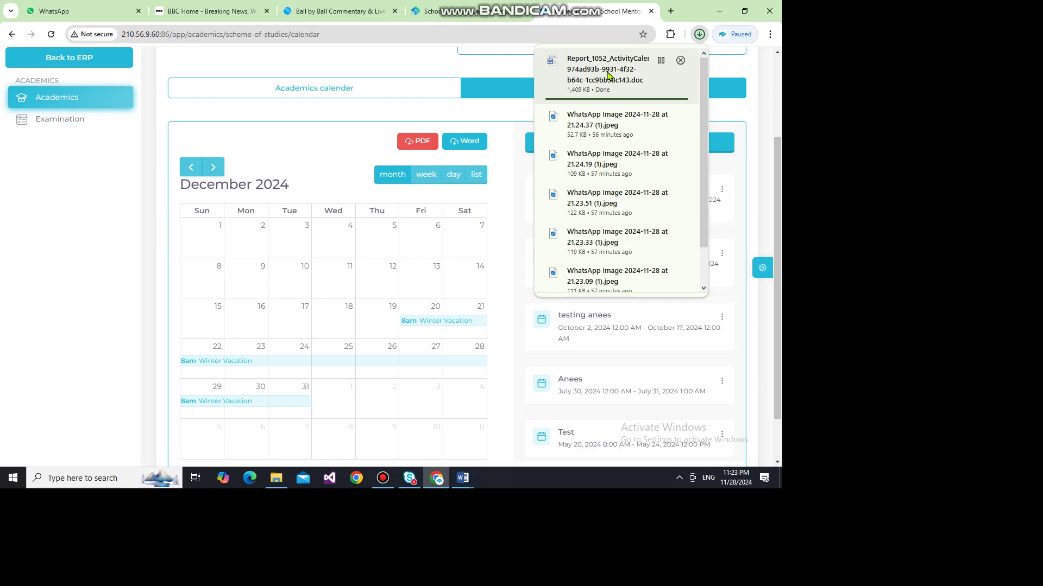
Review the downloaded Winter Vacation report in Word with editing enabled, close it, and return to the activities calendar in Chrome
click(607, 74)
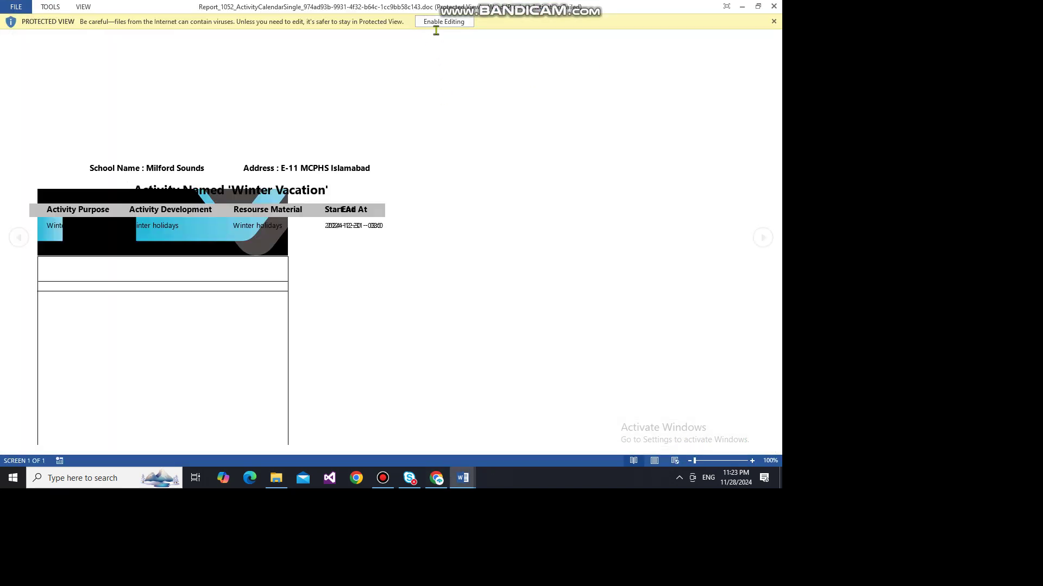
click(433, 24)
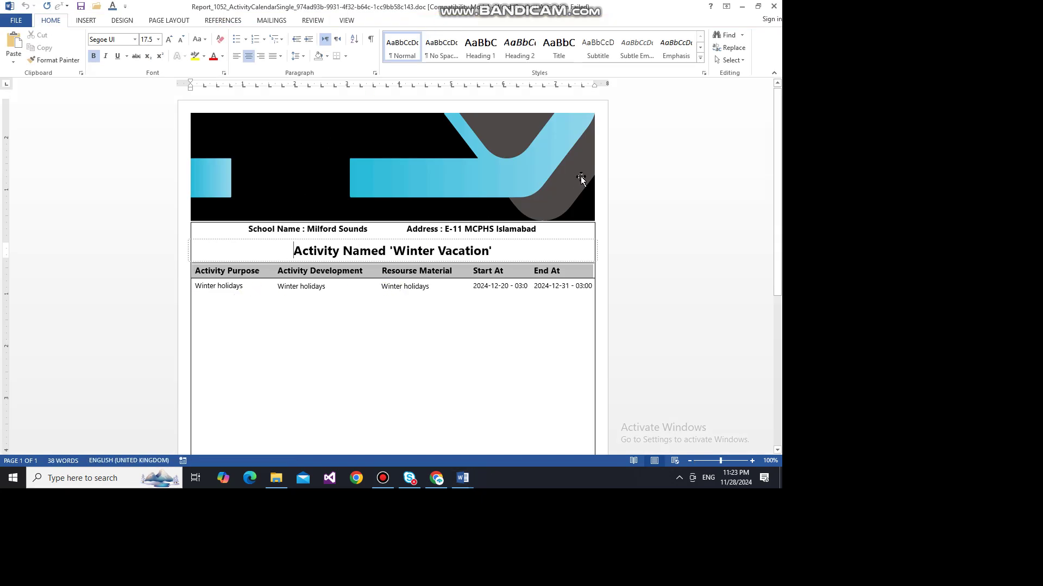
click(774, 9)
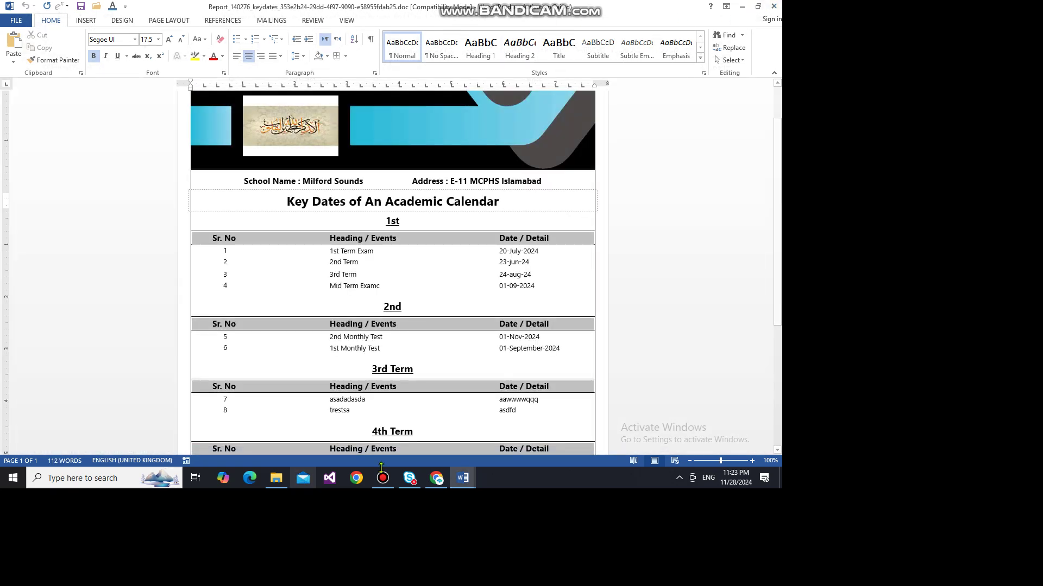
click(435, 479)
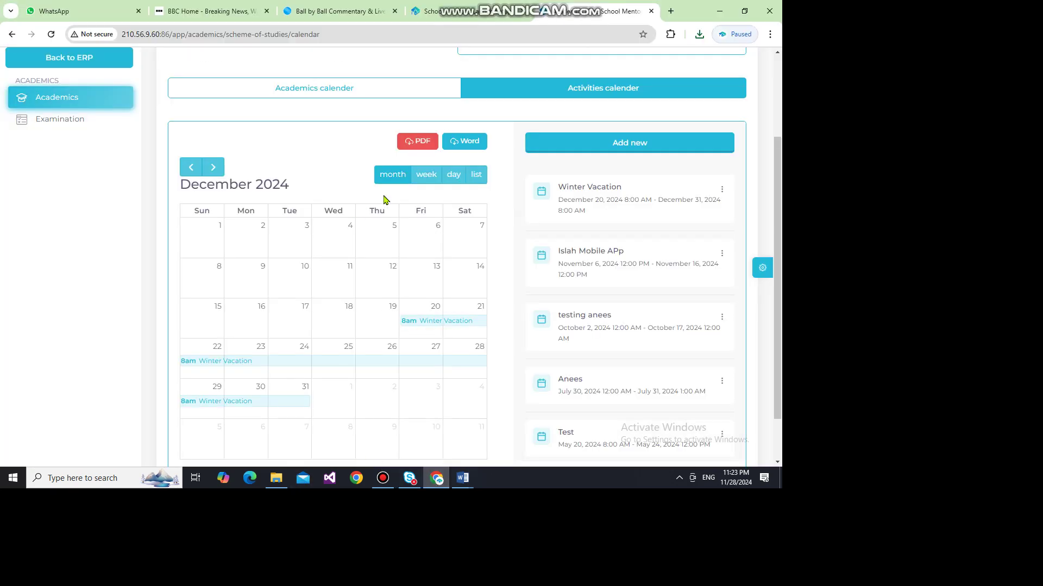
Download the December 2024 activities report in Word format, view it in Word with editing enabled, and return to Chrome
click(469, 141)
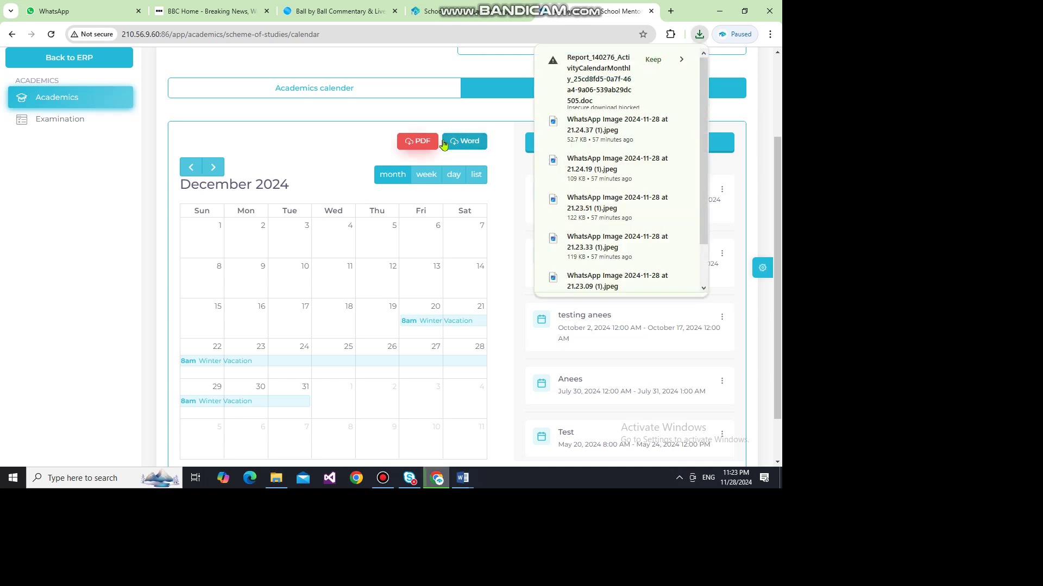
click(649, 59)
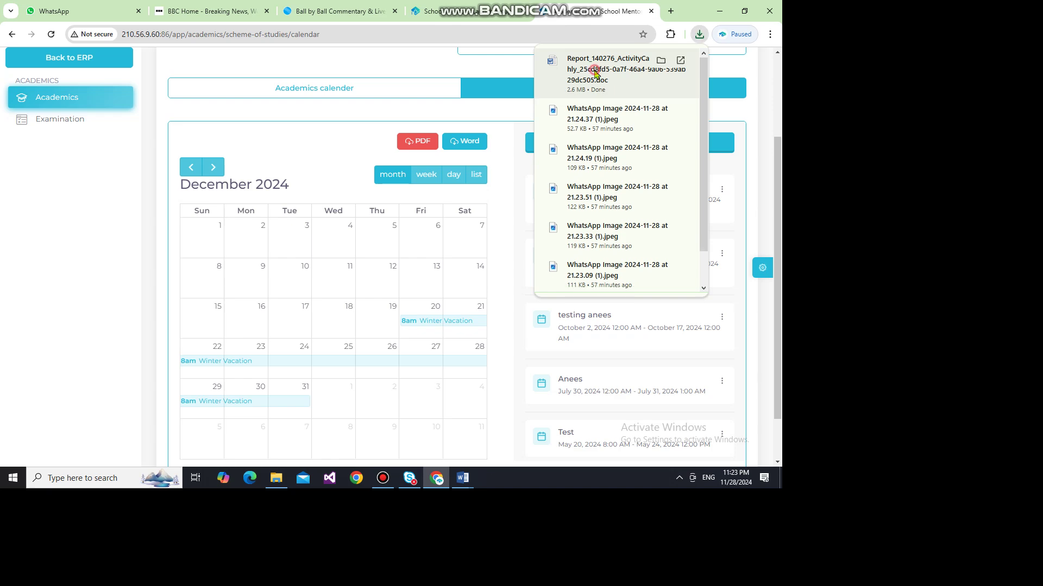
click(595, 71)
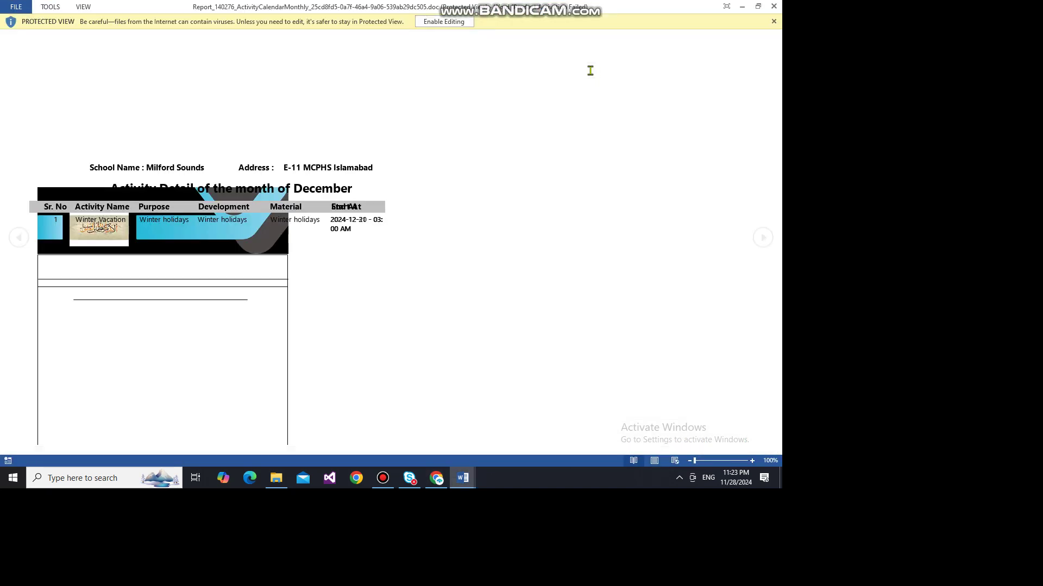
click(452, 23)
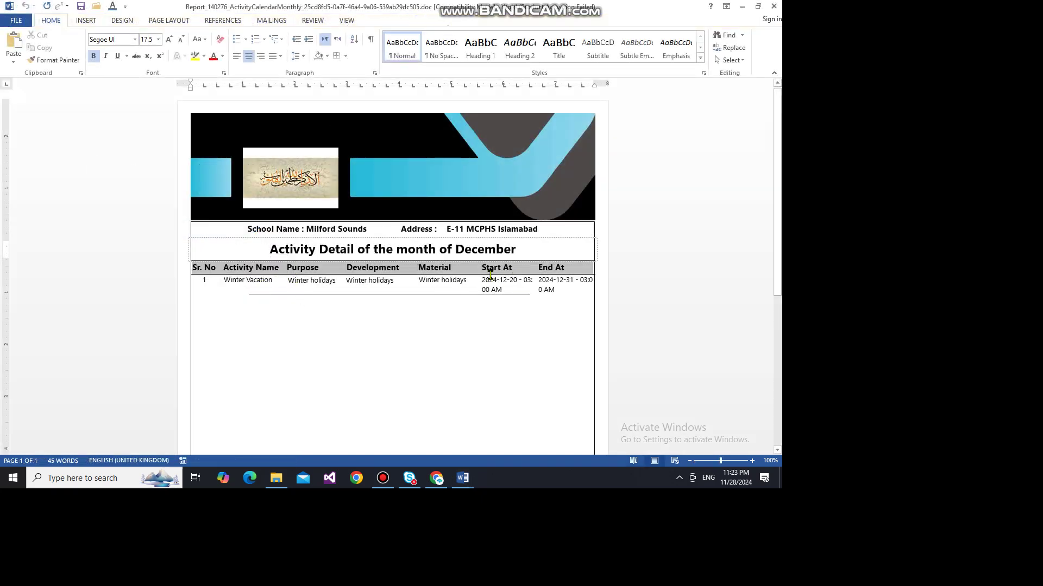
click(436, 487)
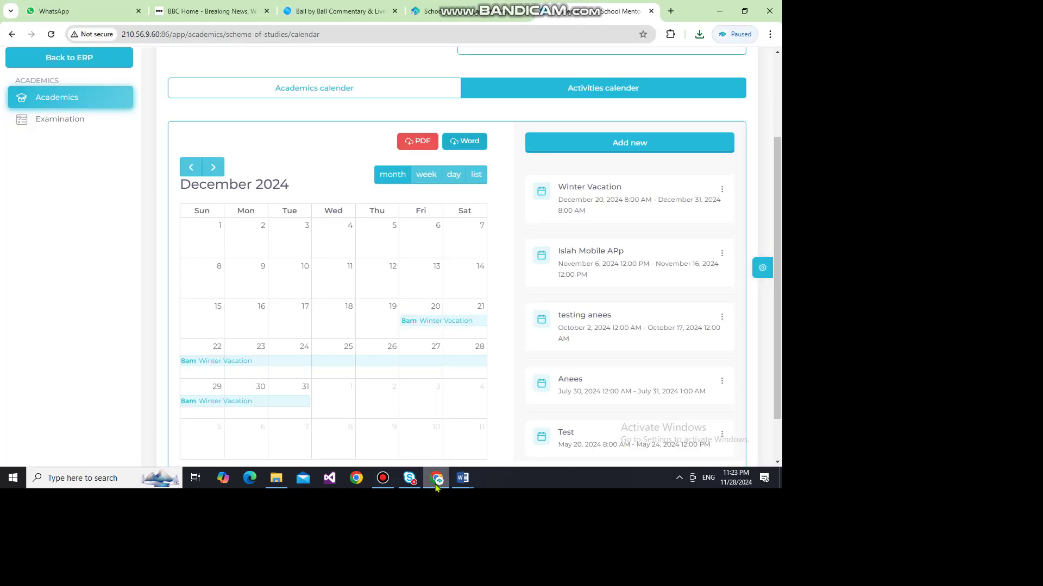
Move the activities calendar's month view back to March 2024
click(192, 168)
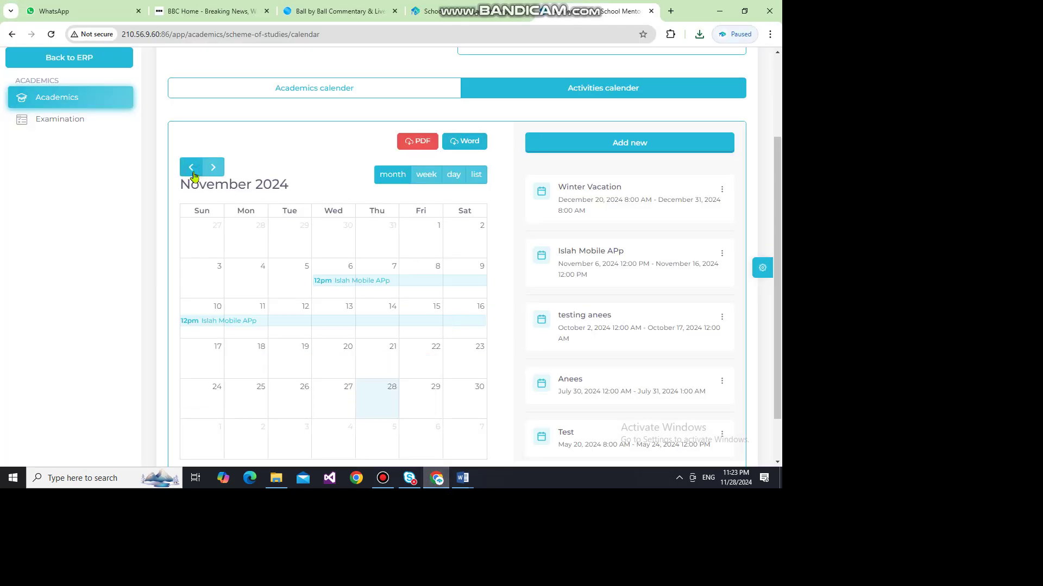
click(191, 168)
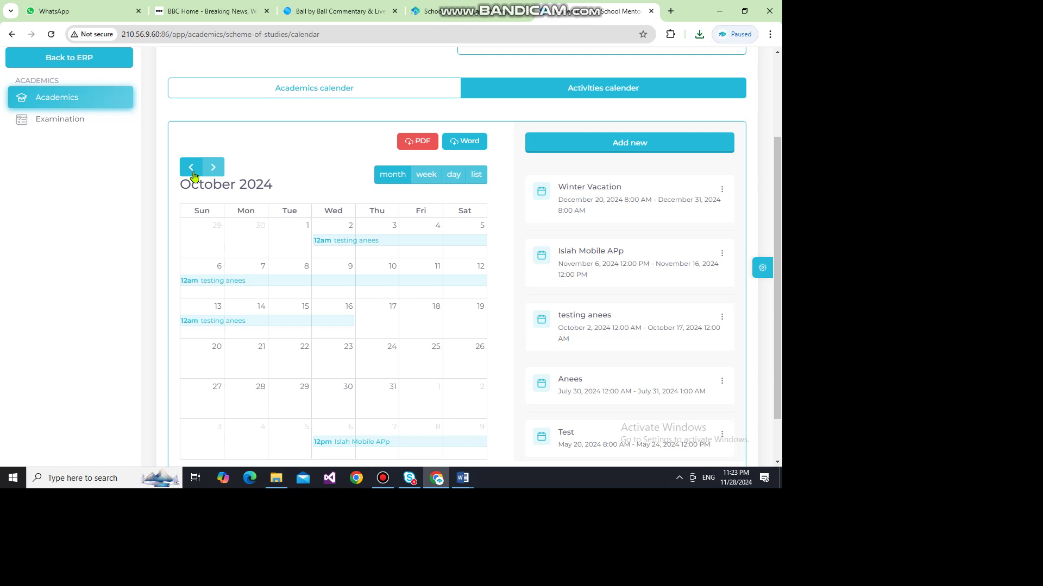
click(193, 173)
click(193, 173)
click(194, 175)
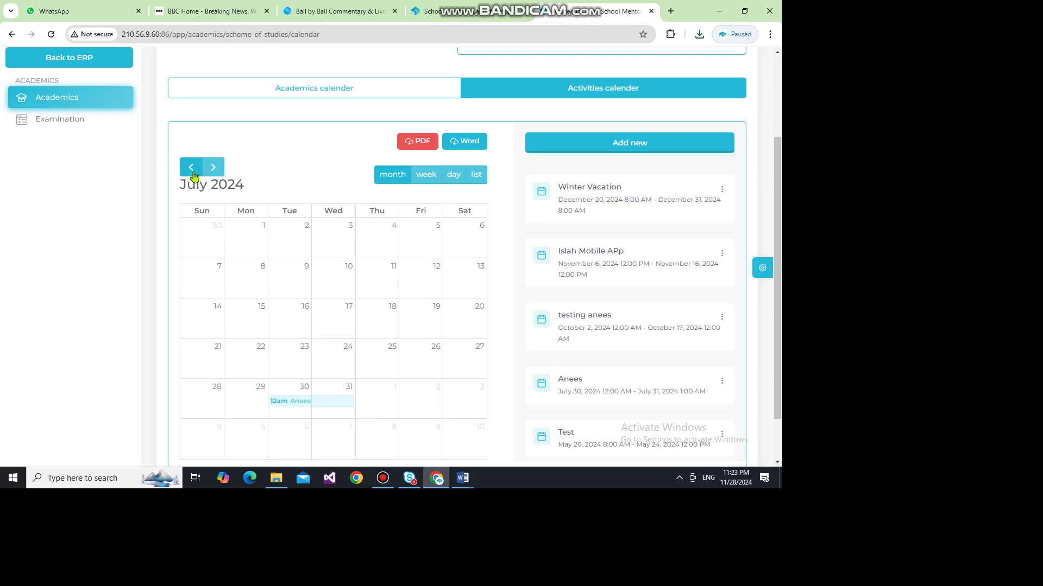
click(193, 175)
click(194, 176)
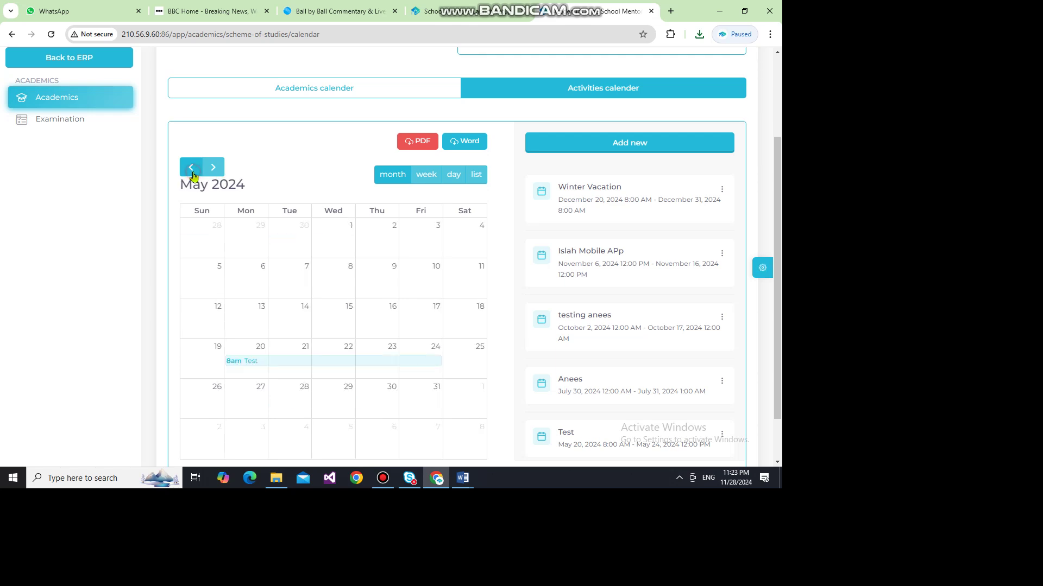
click(194, 176)
click(194, 175)
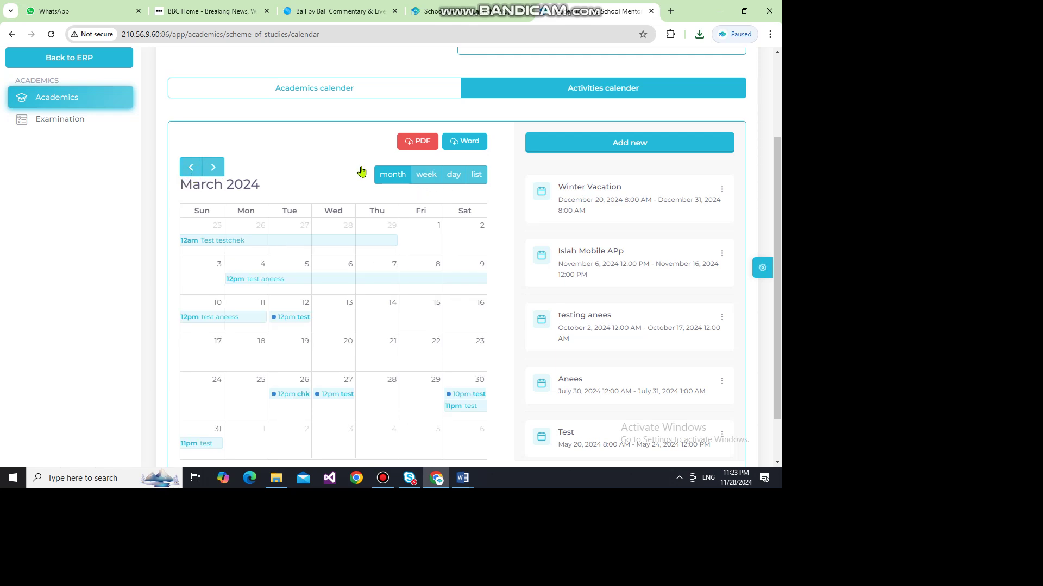
Download the March 2024 activities report in Word format, view it in Word with editing enabled, and return to Chrome
click(465, 143)
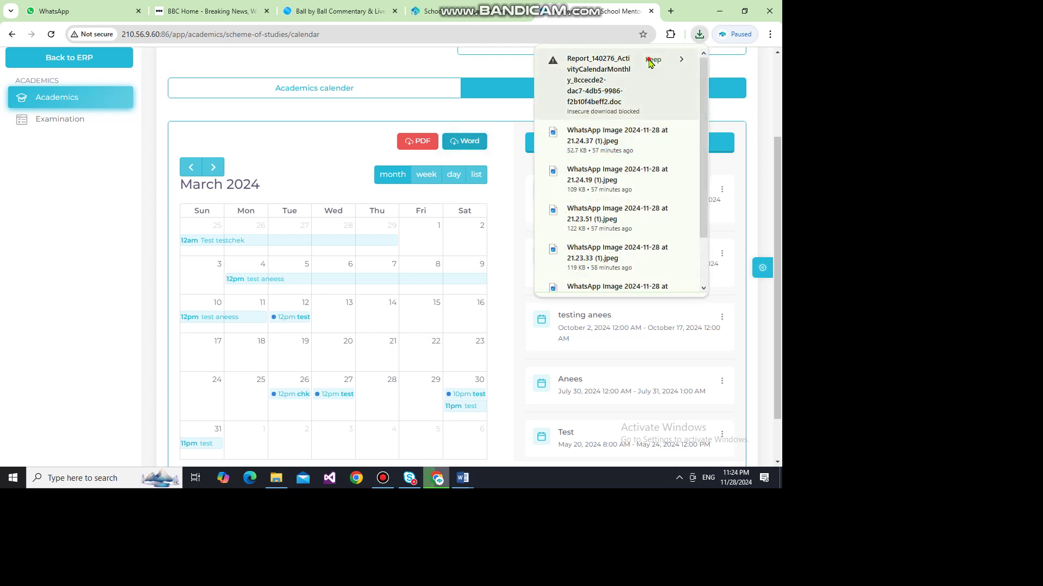
click(651, 60)
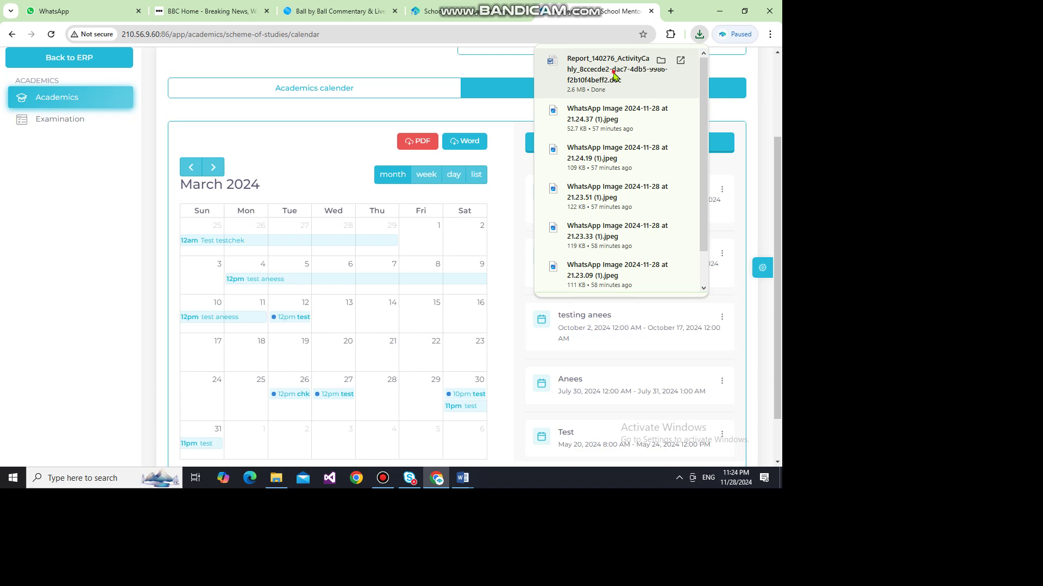
click(614, 76)
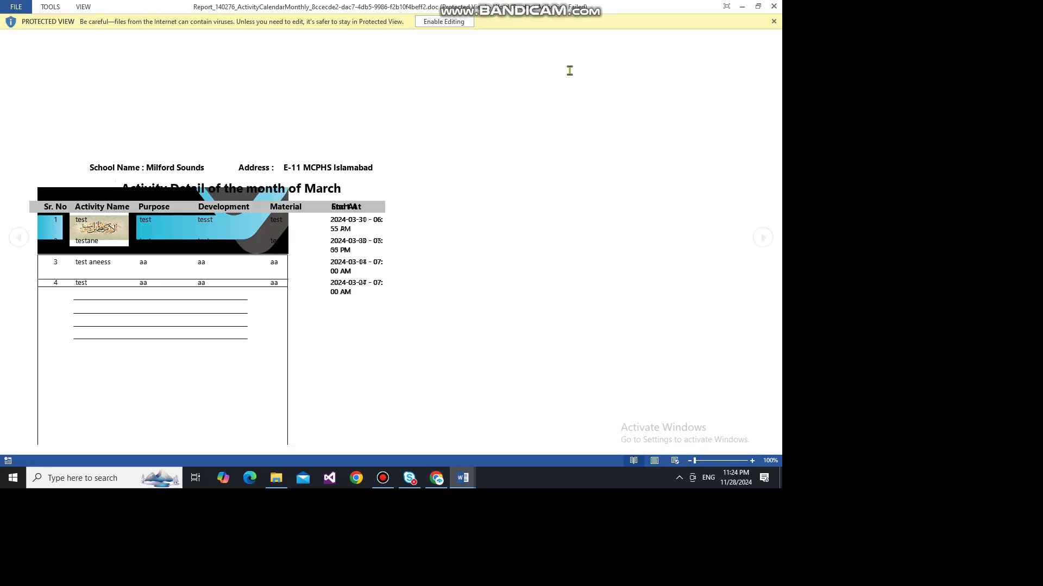
click(450, 21)
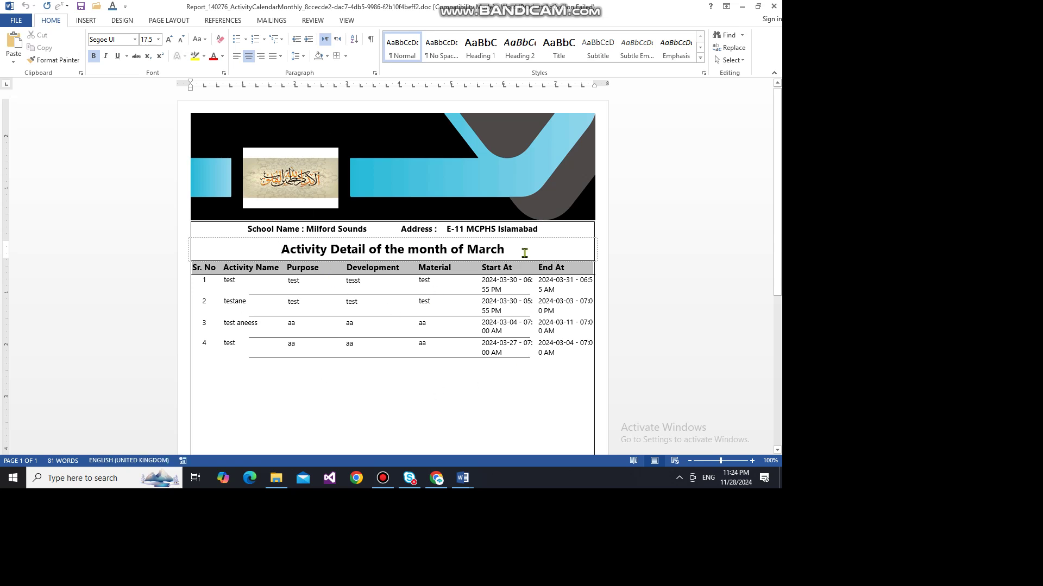
click(437, 479)
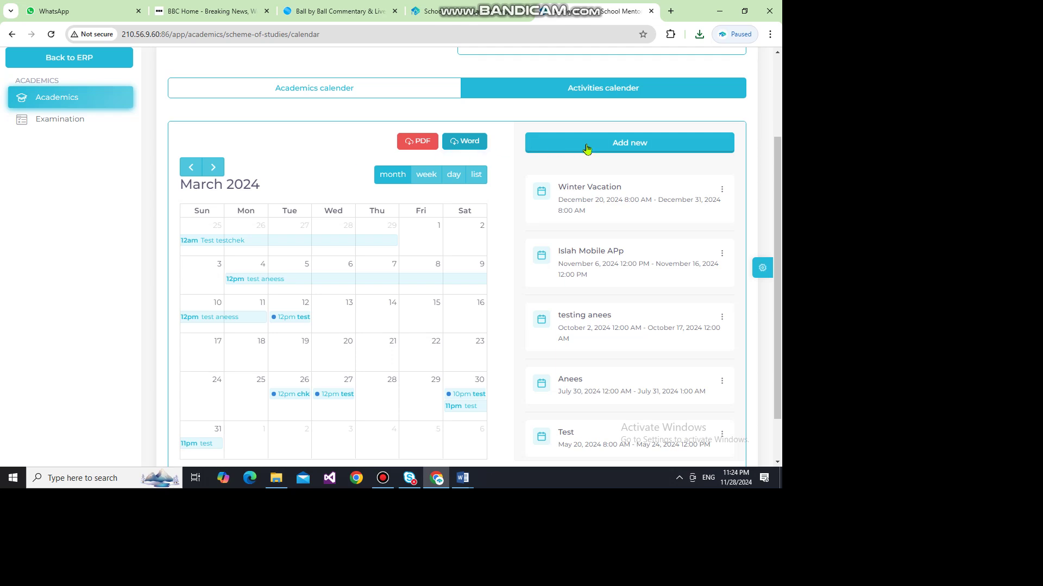
click(721, 190)
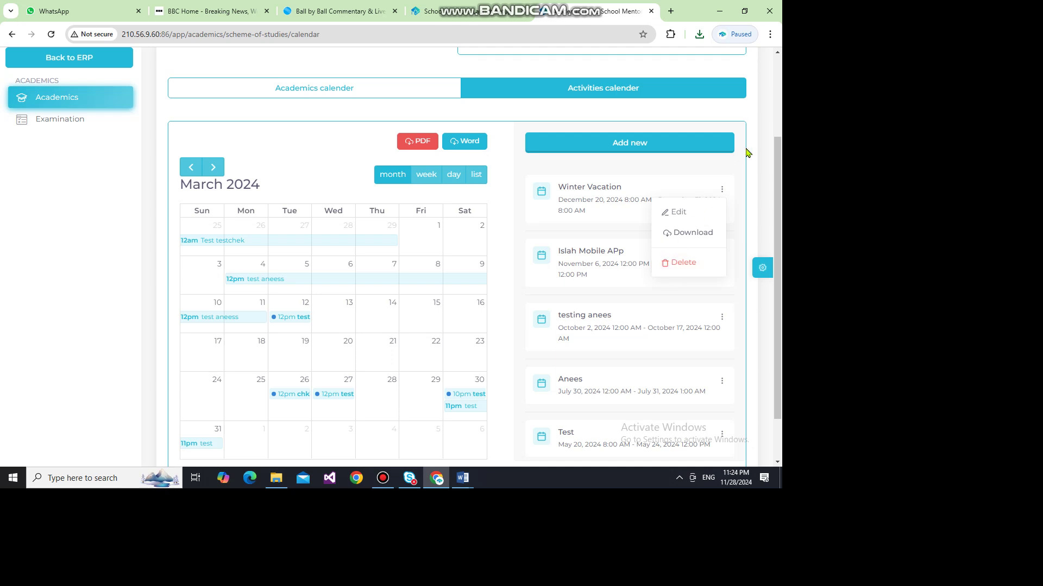
drag(780, 159, 780, 230)
drag(782, 185, 781, 139)
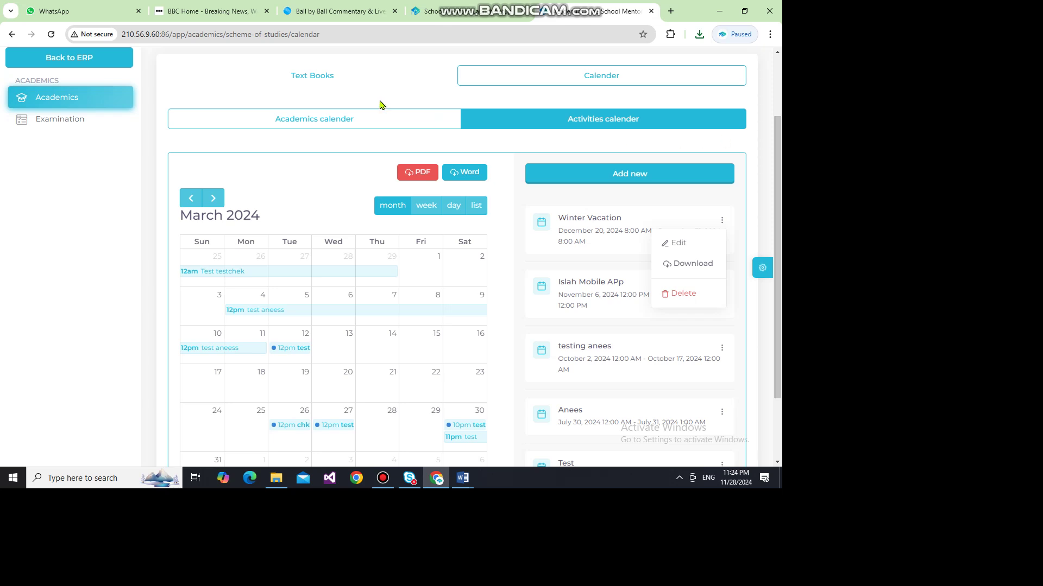
click(384, 480)
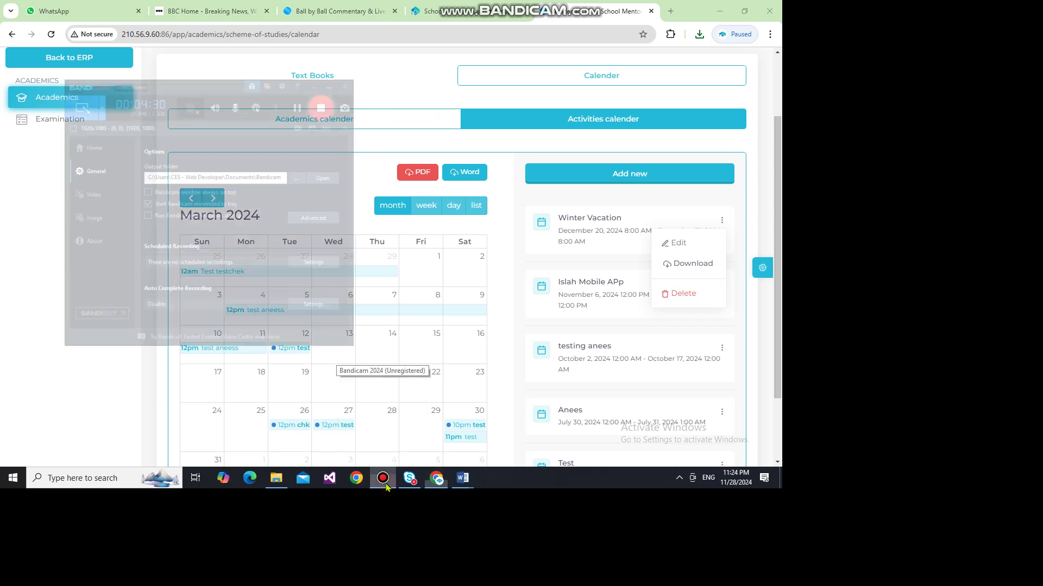